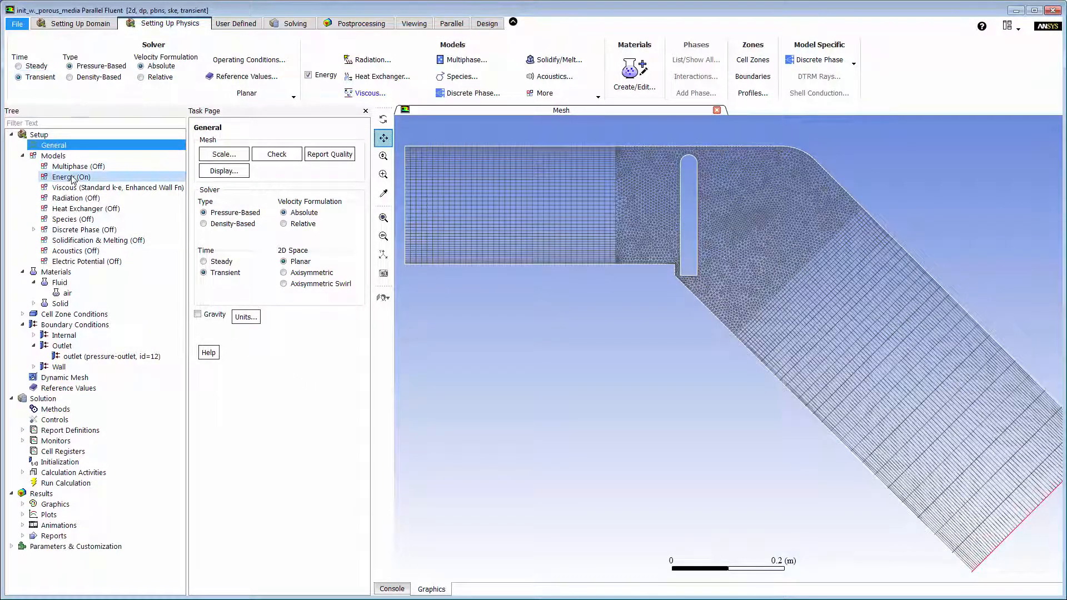
# Review the material properties of air and the momentum settings of the pressure outlet without changing them.
pyautogui.doubleClick(68, 294)
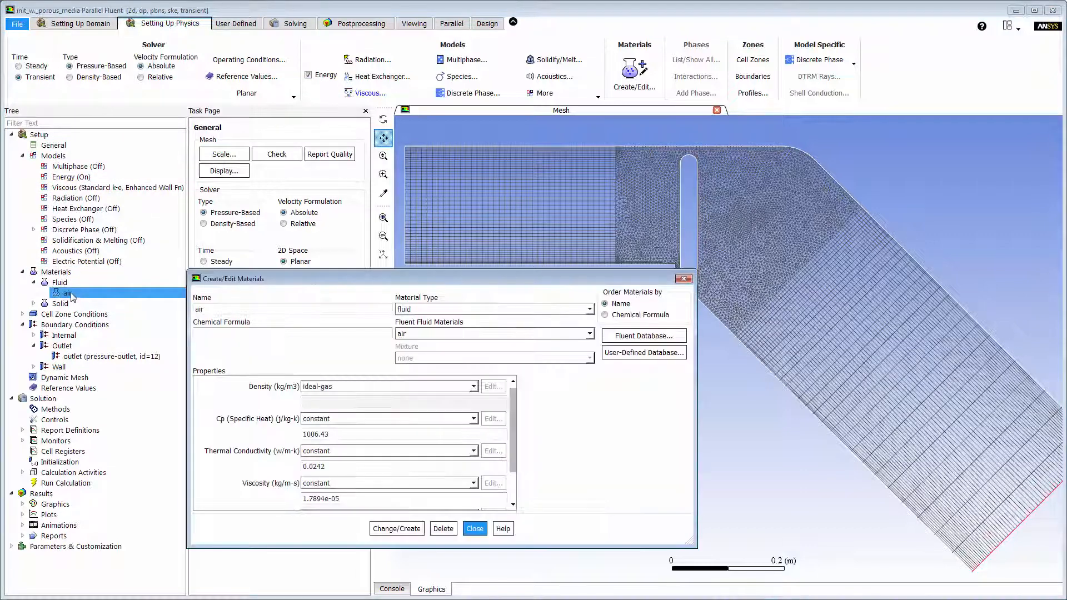
pyautogui.click(472, 531)
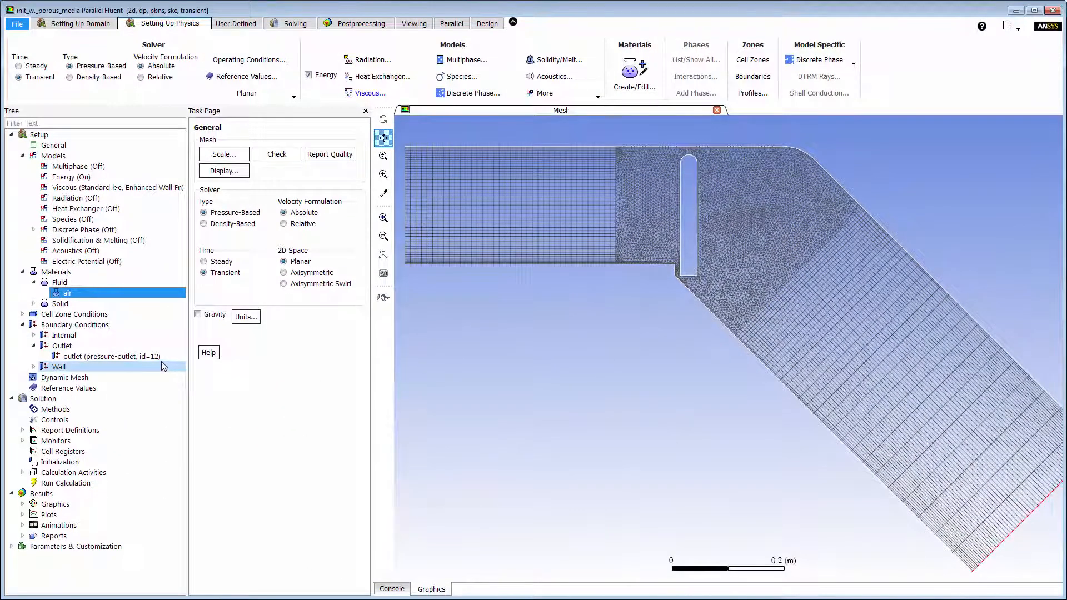
pyautogui.click(126, 352)
pyautogui.doubleClick(160, 358)
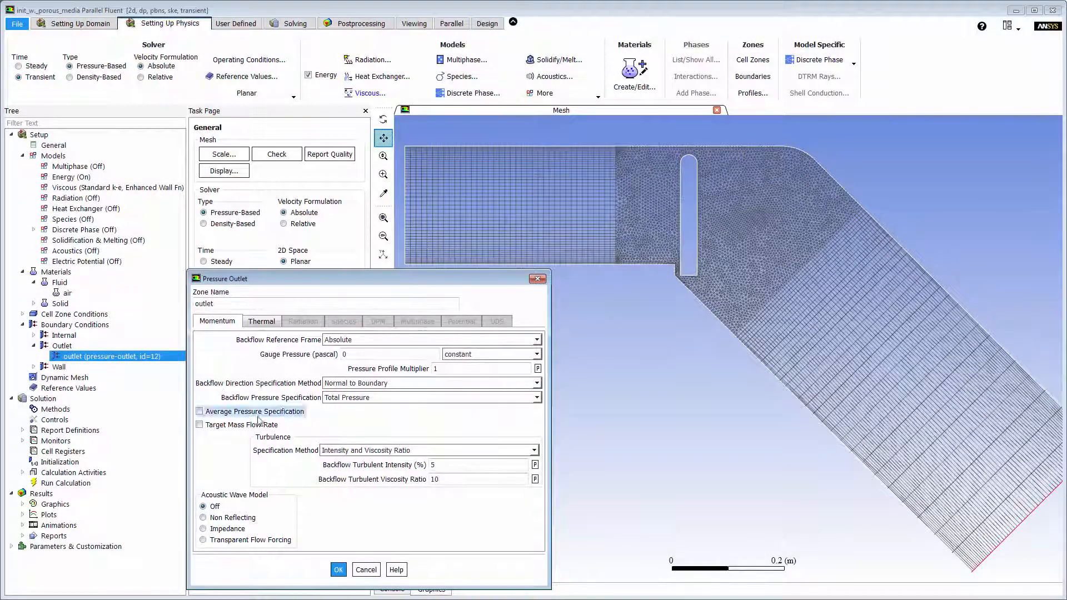
pyautogui.click(359, 570)
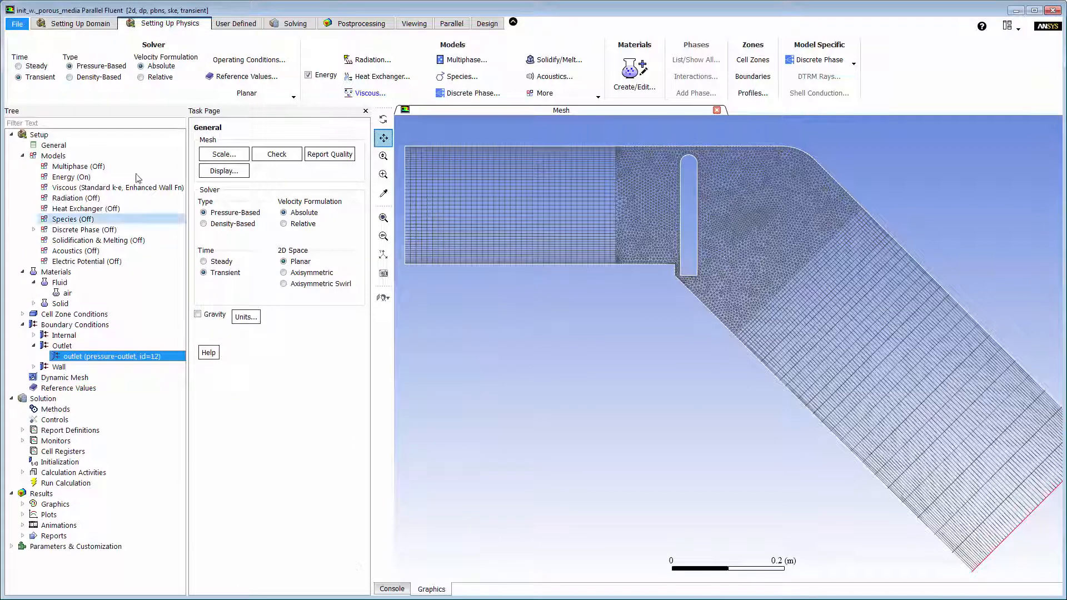
# Enable Dynamic Mesh with the Smoothing, Layering and Remeshing methods and the Six DOF option.
pyautogui.click(81, 24)
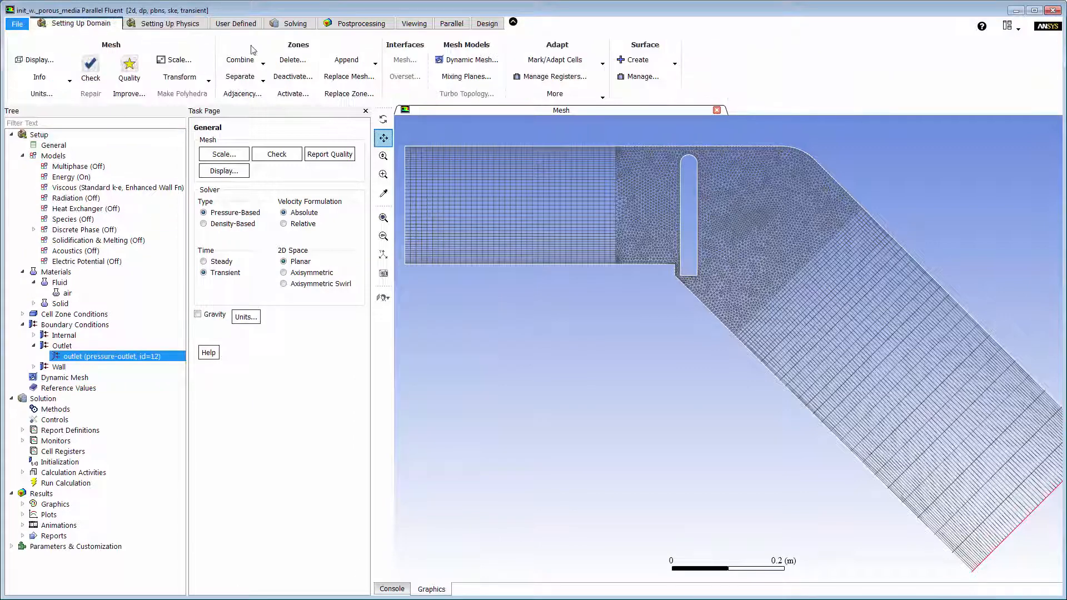
pyautogui.click(449, 61)
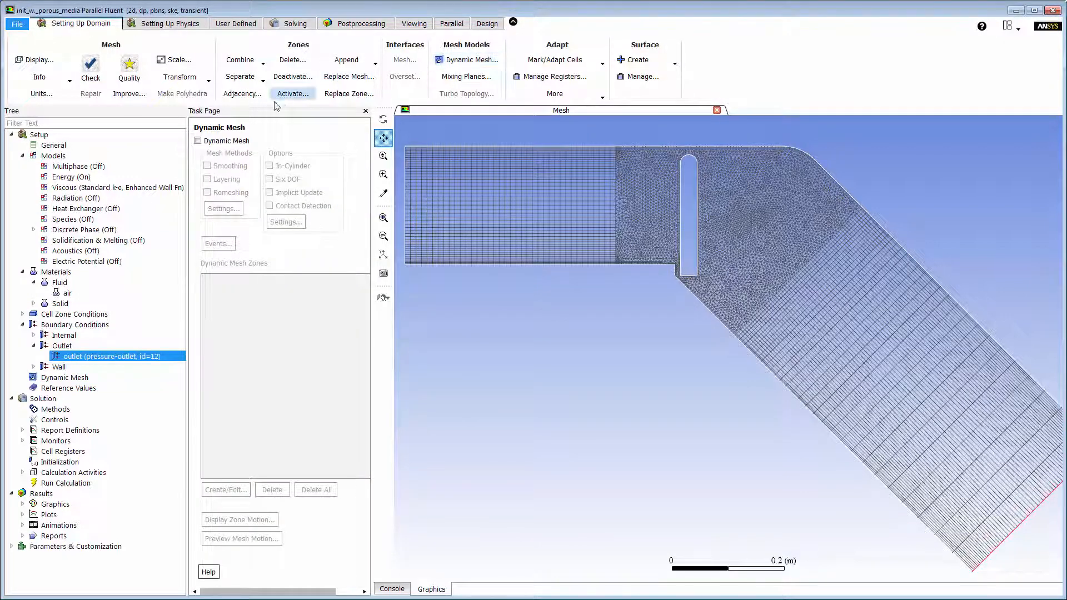
pyautogui.click(212, 141)
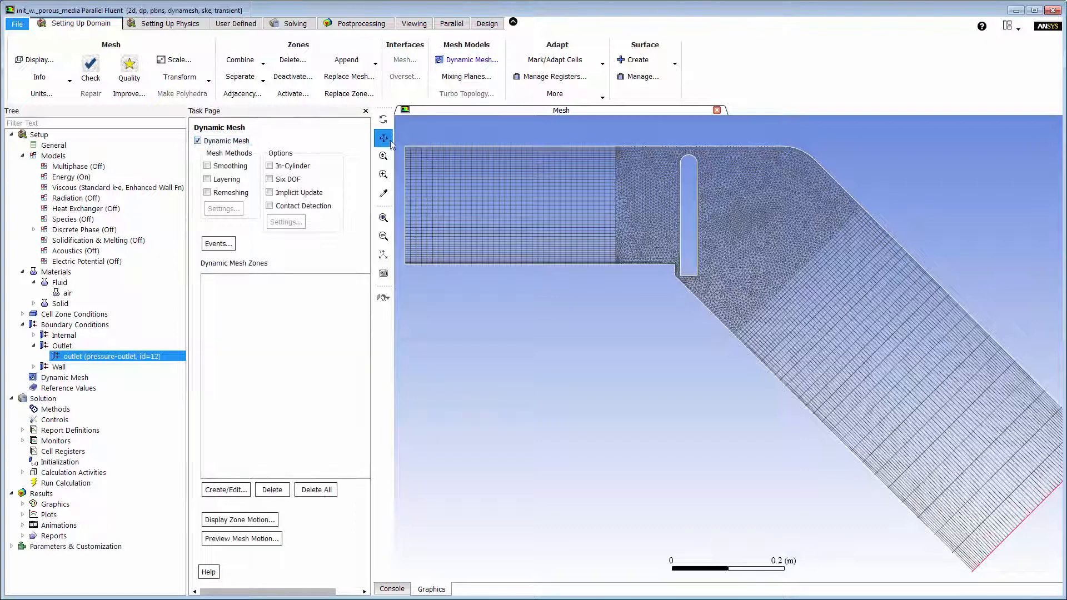
pyautogui.moveTo(401, 139); pyautogui.dragTo(867, 323, button='middle')
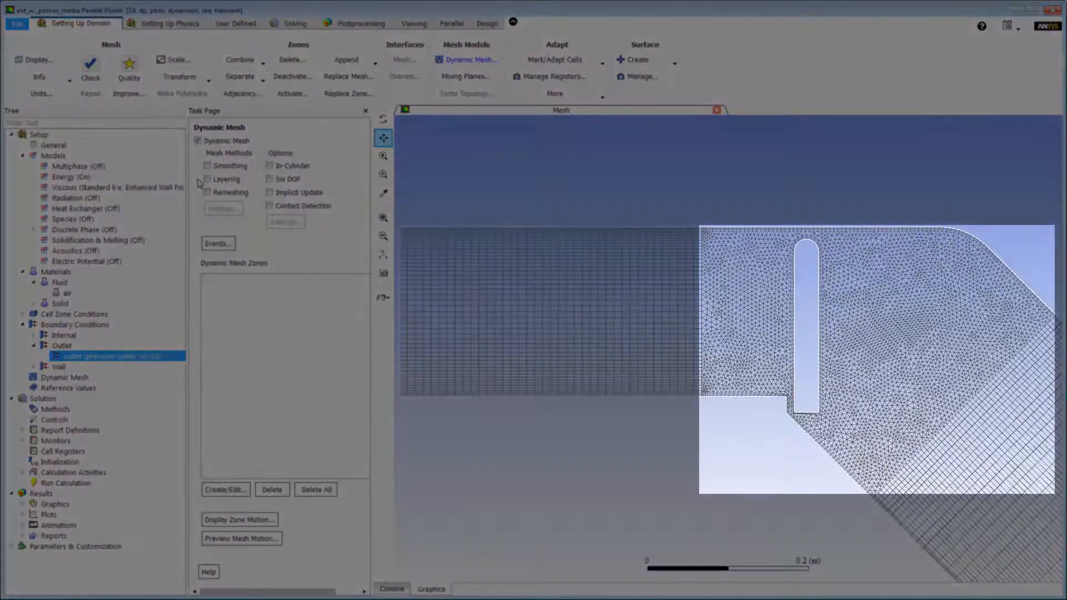
pyautogui.click(207, 179)
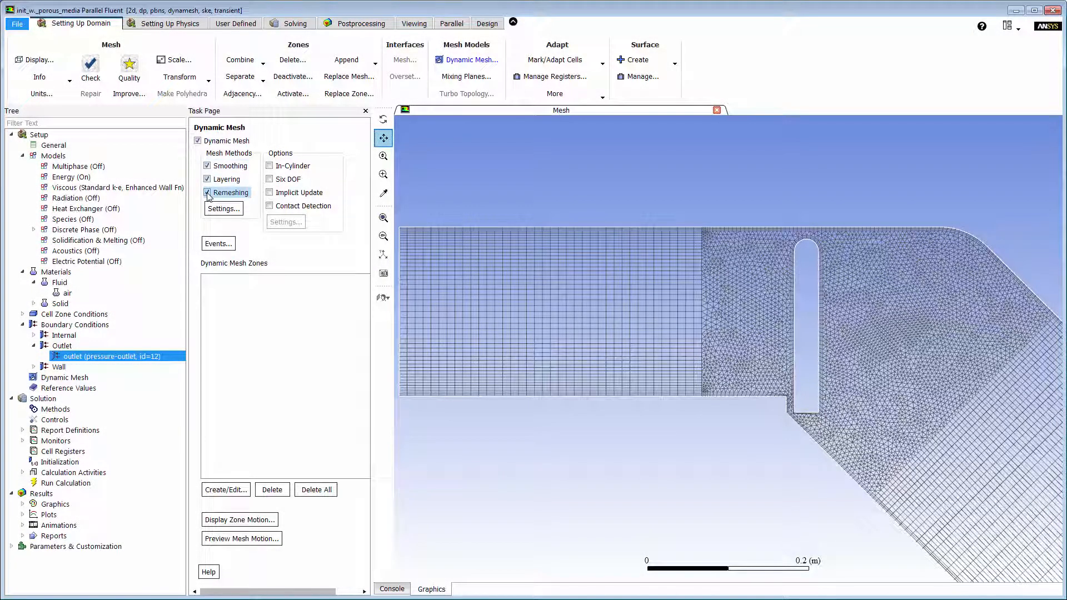
pyautogui.click(271, 179)
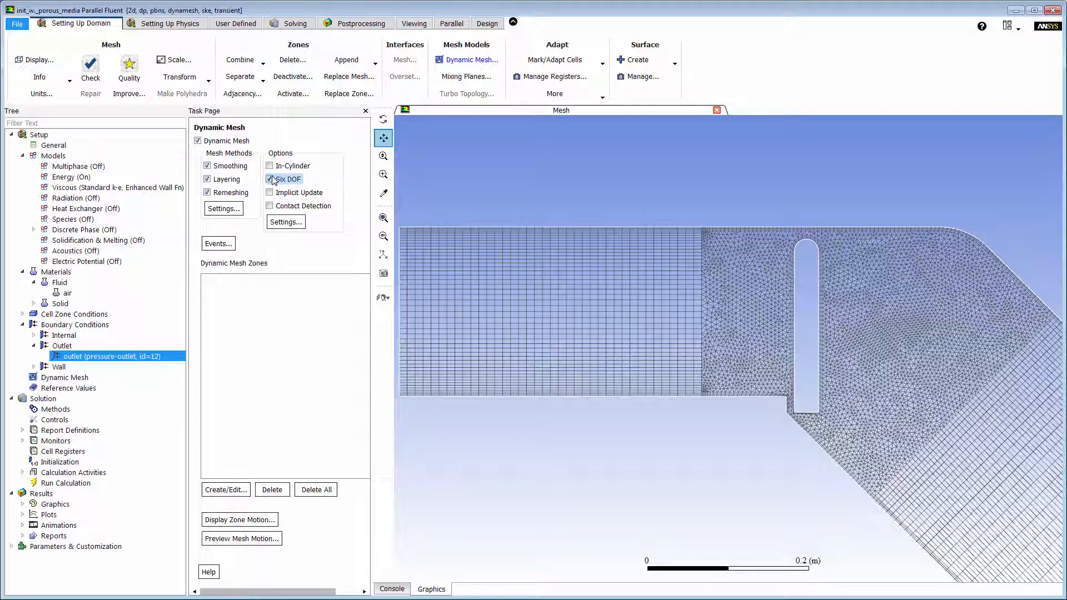
# Start a rigid-body dynamic mesh zone for the inlet, draw the inlet, and turn off Six DOF for it.
pyautogui.click(241, 489)
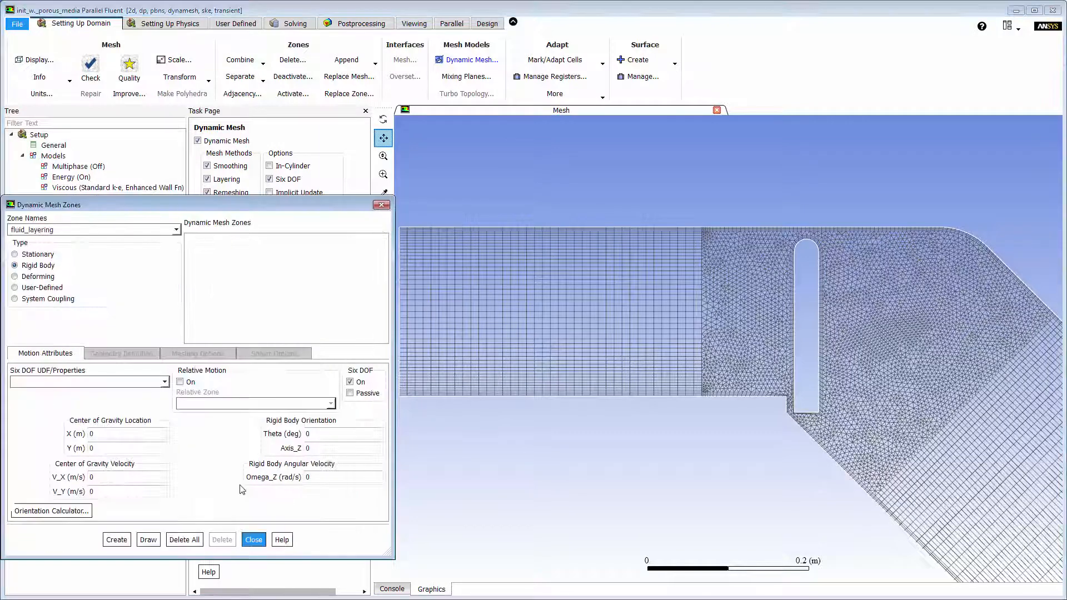
pyautogui.click(176, 230)
pyautogui.click(146, 285)
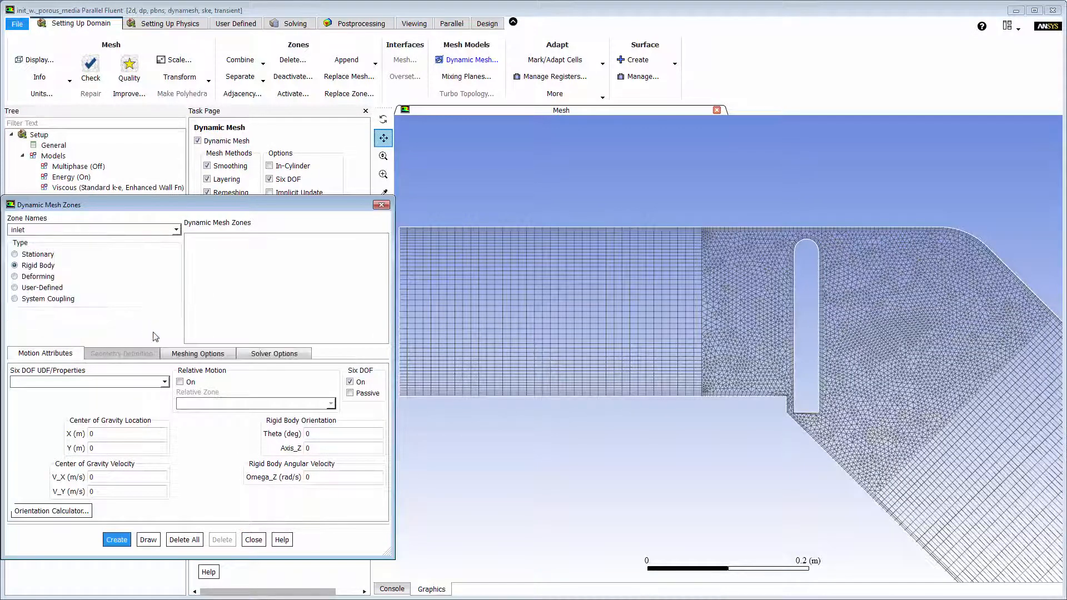
pyautogui.click(158, 540)
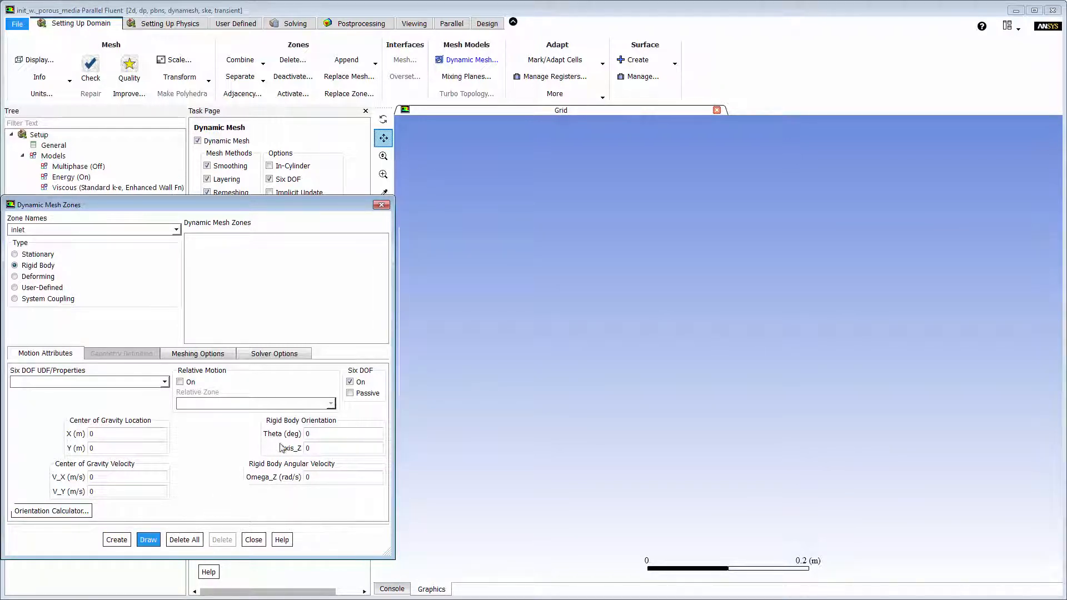
pyautogui.click(350, 382)
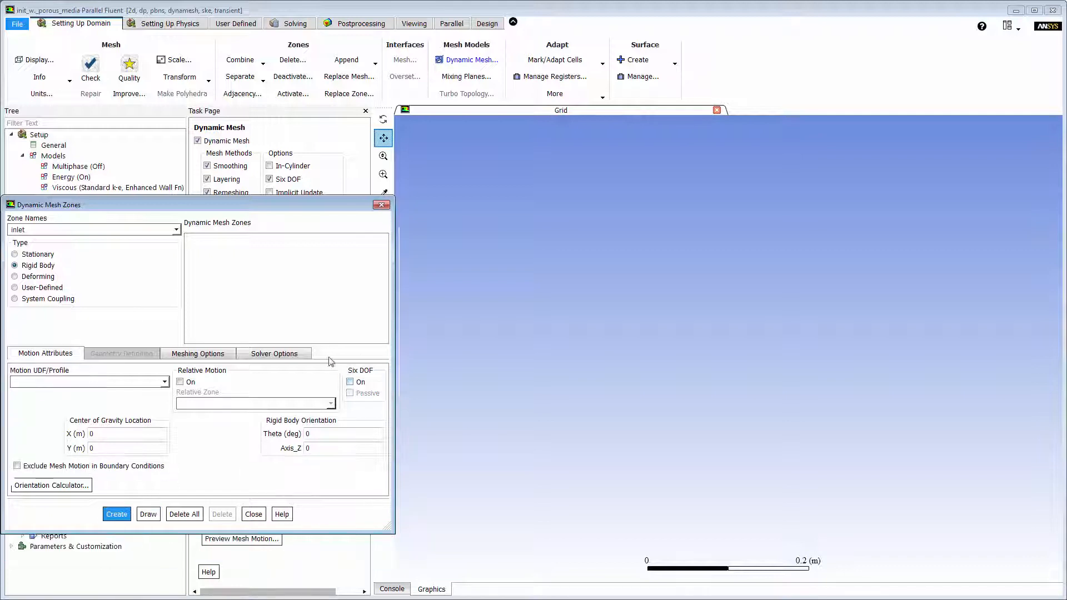
# Read the profile file translate_5.prof into the case and apply it.
pyautogui.click(158, 25)
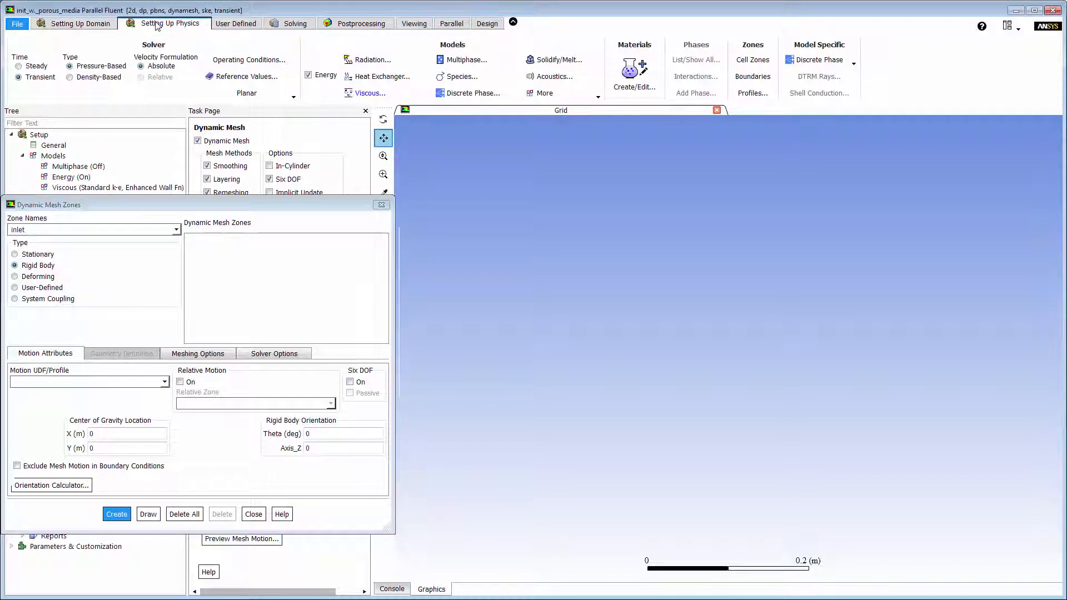
pyautogui.click(753, 92)
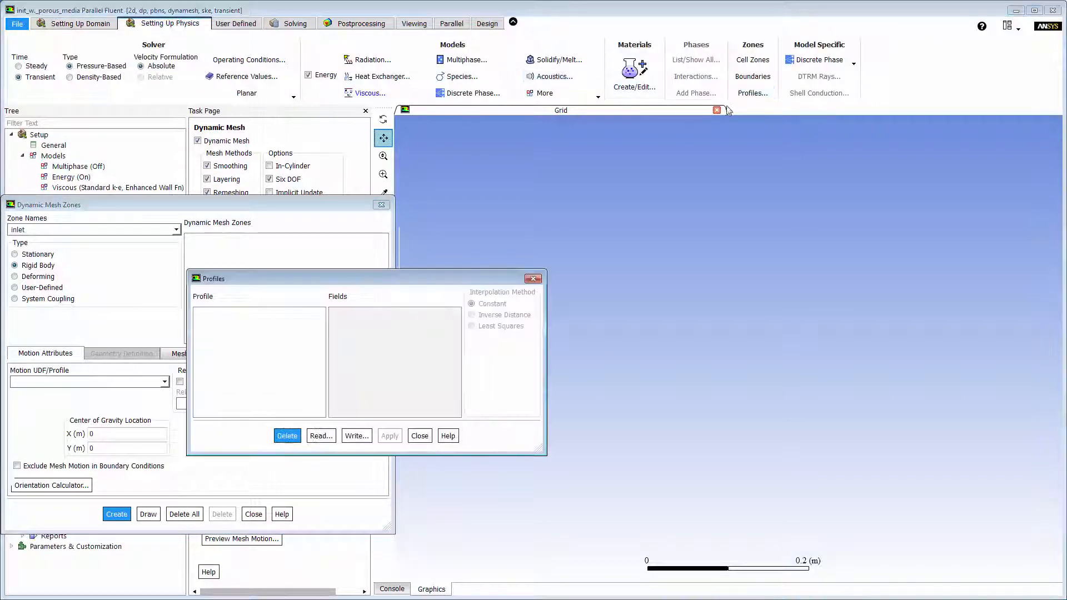
pyautogui.click(321, 436)
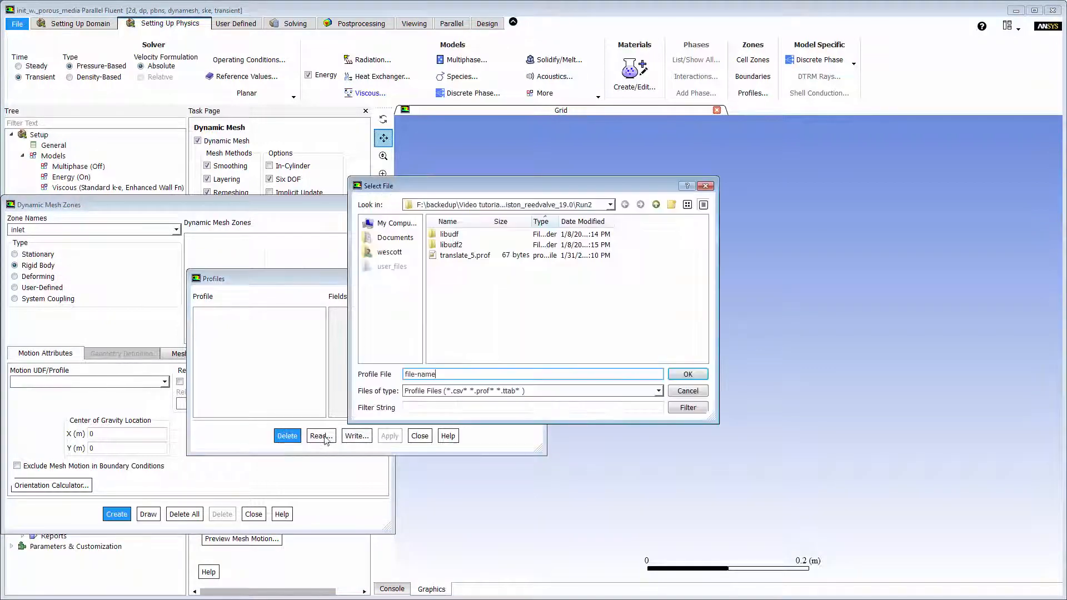
pyautogui.doubleClick(473, 255)
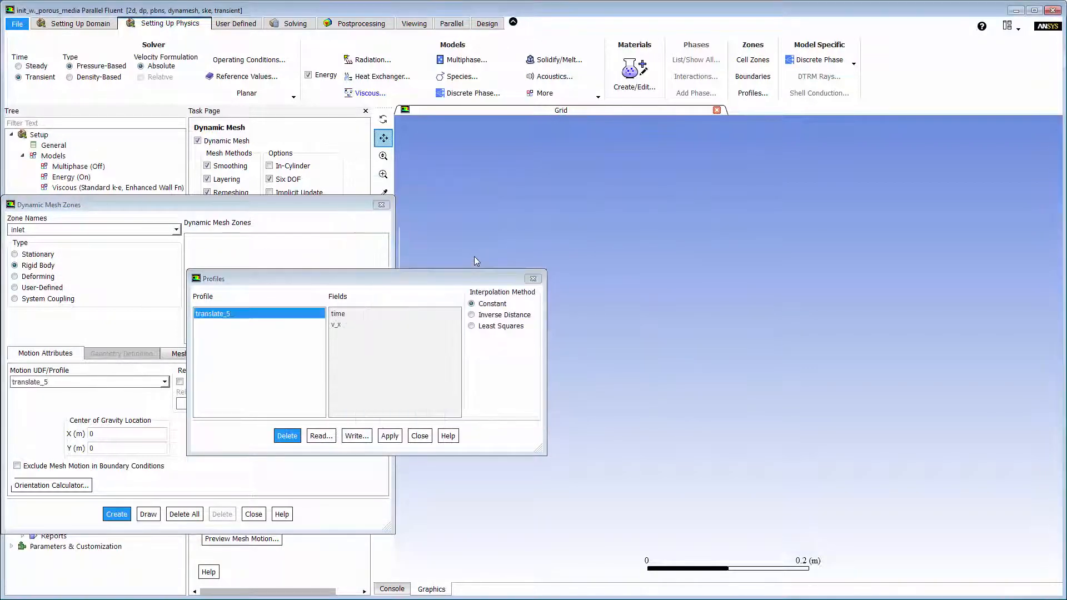
pyautogui.click(390, 435)
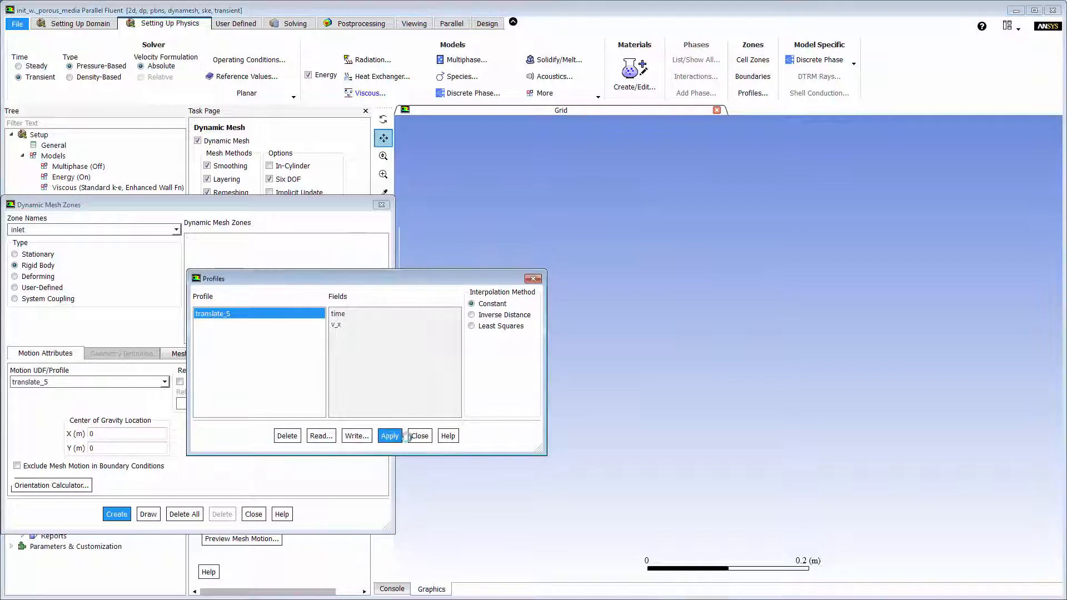
pyautogui.click(418, 435)
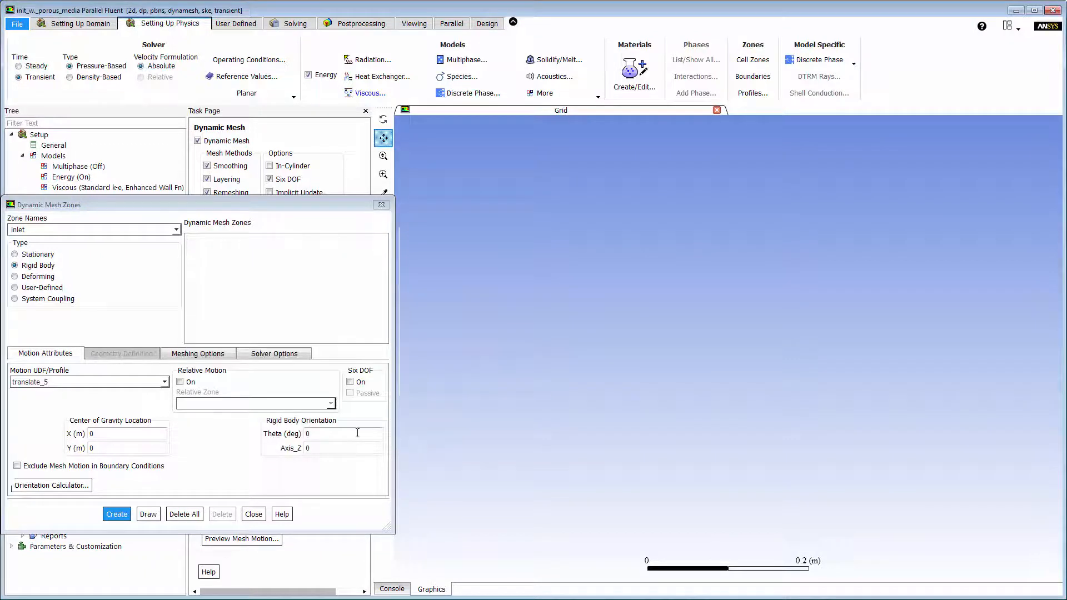
# Assign the translate_5 motion profile to the inlet, set its adjacent cell height to 0.01 m, and create the rigid-body zone.
pyautogui.click(164, 382)
pyautogui.click(149, 394)
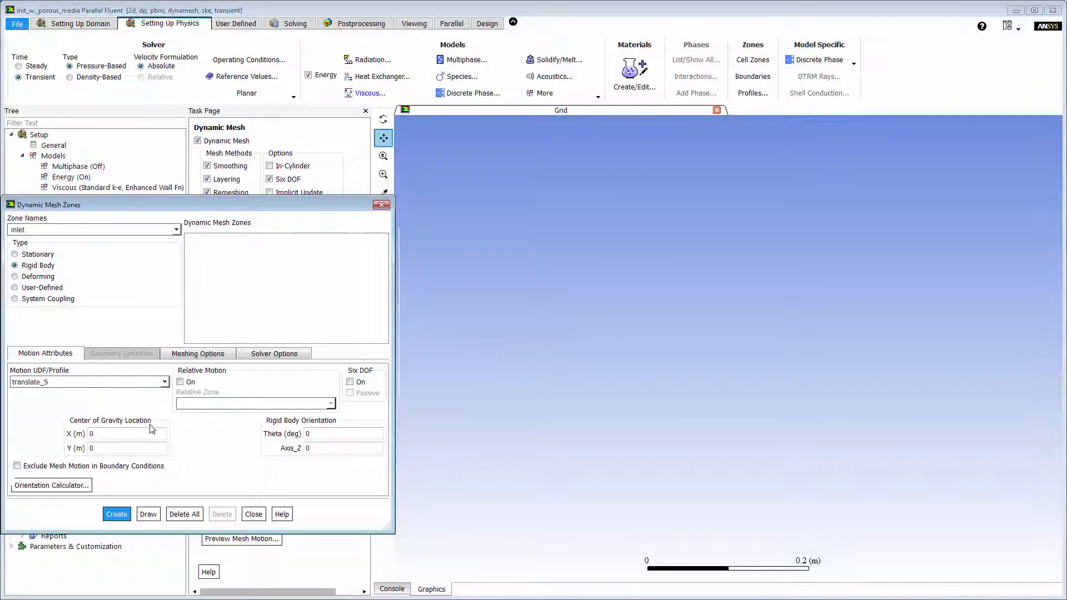
pyautogui.click(207, 356)
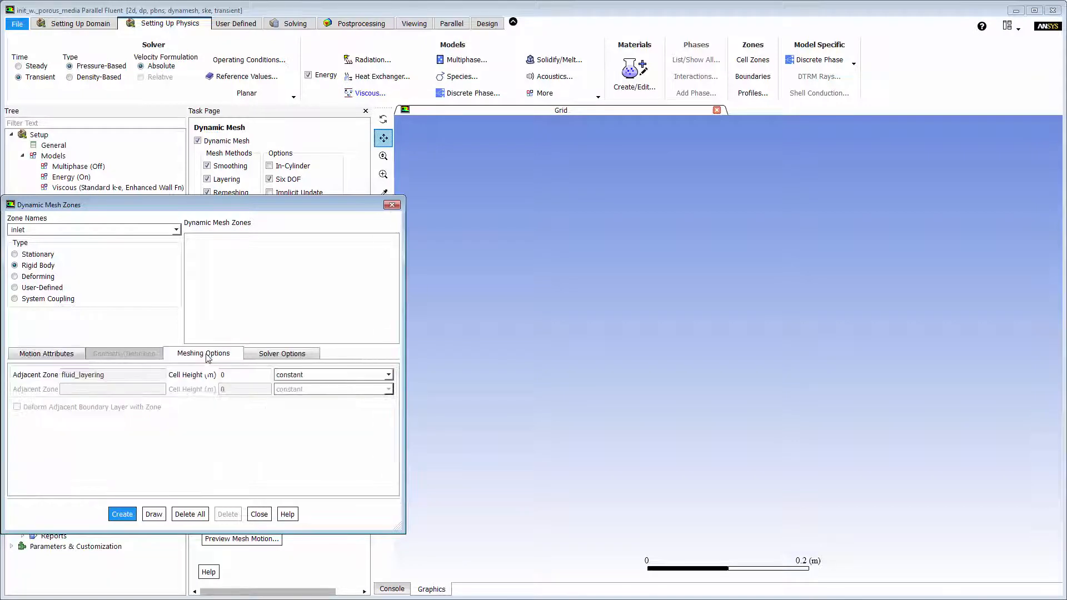
pyautogui.click(232, 374)
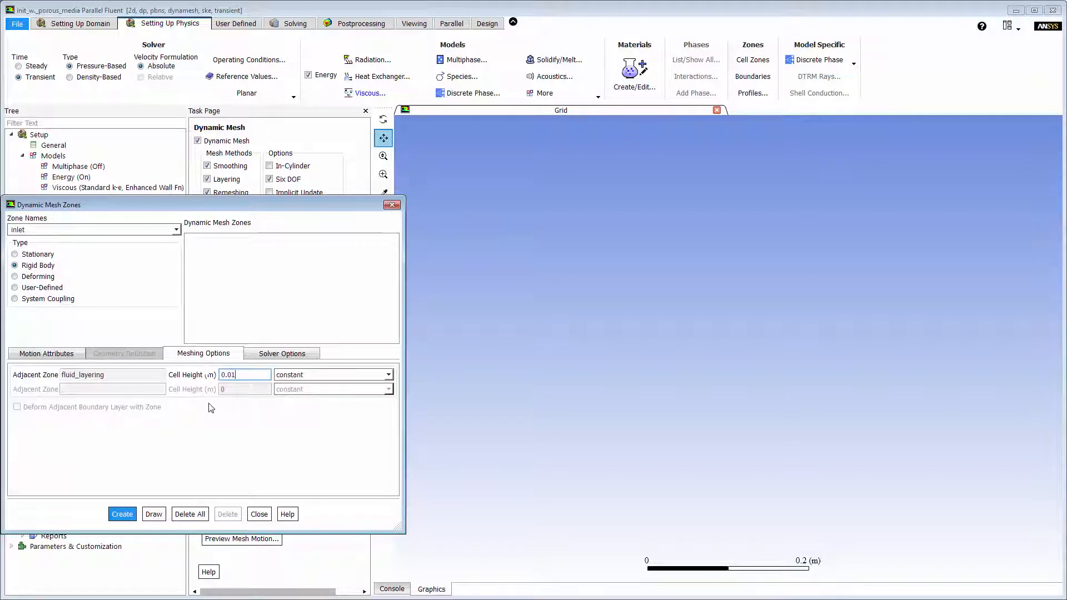
pyautogui.click(122, 514)
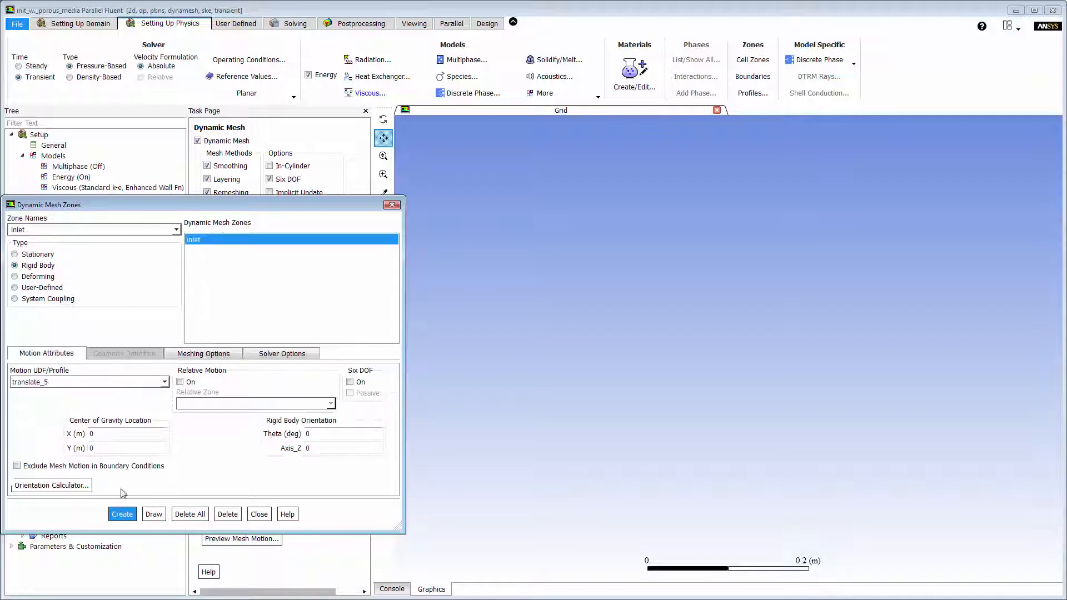
# Draw fluid_layering and create it as a deforming dynamic mesh zone with Smoothing and Remeshing turned off.
pyautogui.click(176, 230)
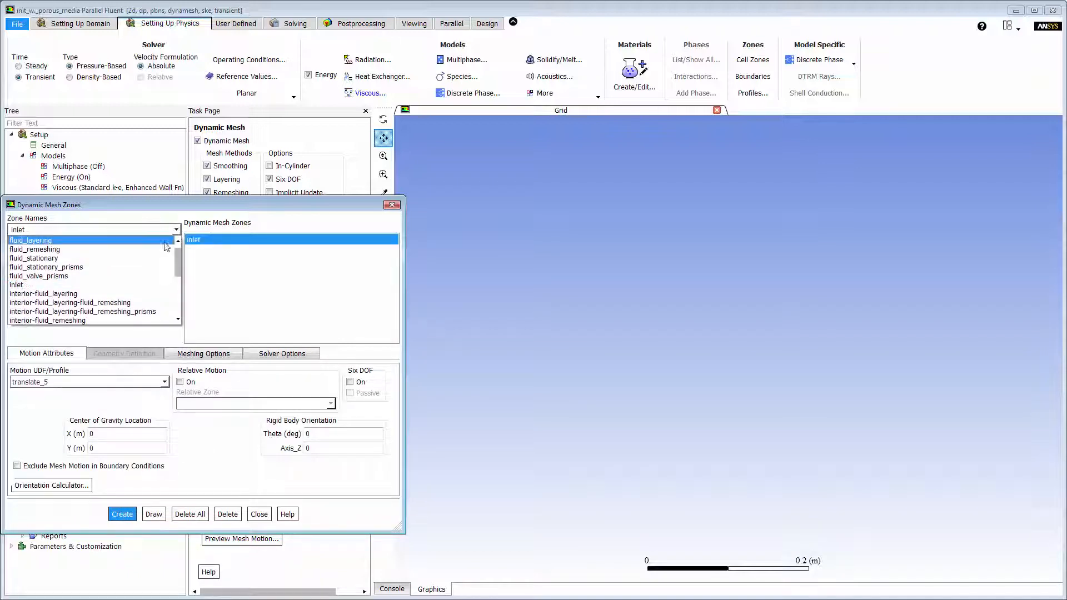
pyautogui.click(158, 240)
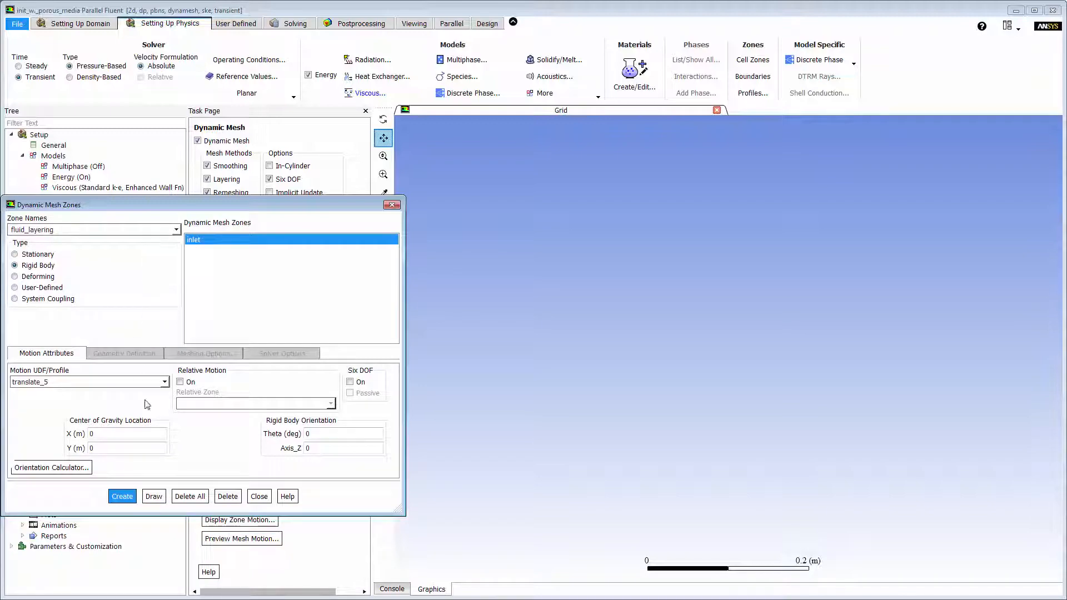
pyautogui.click(163, 501)
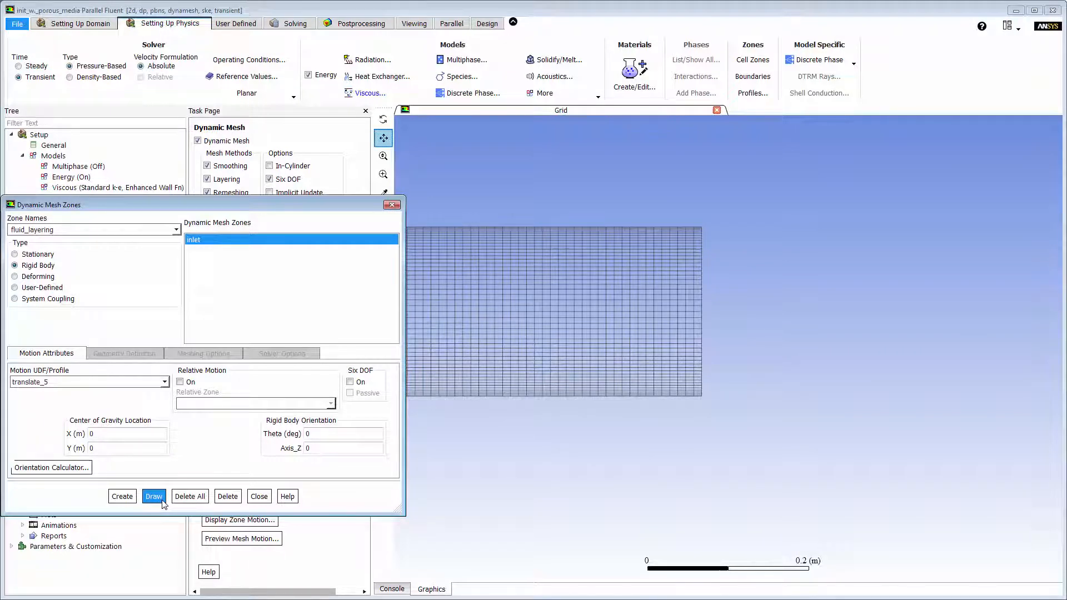
pyautogui.click(46, 278)
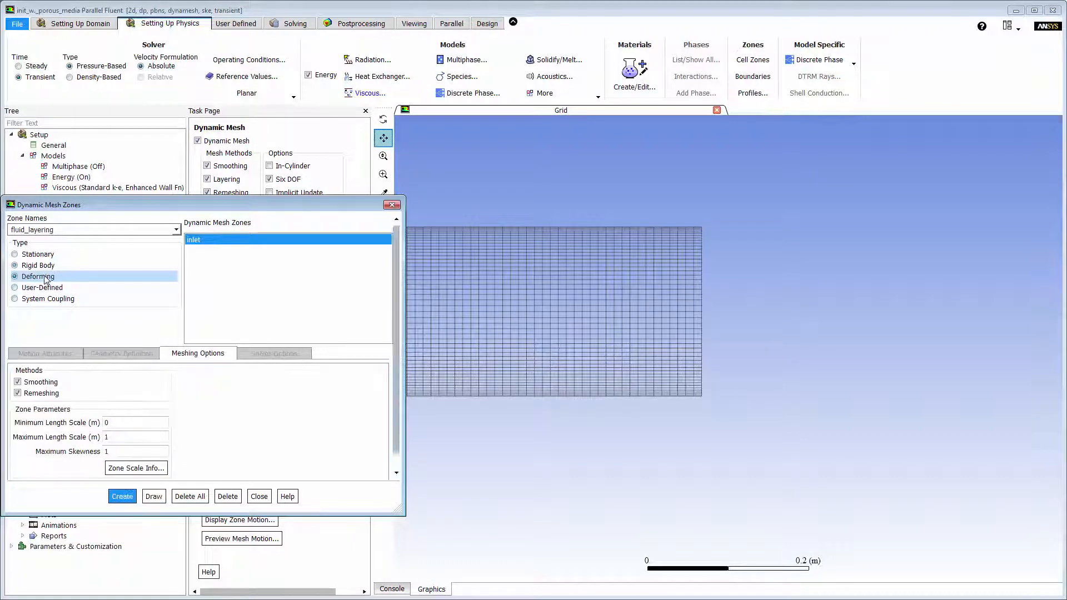
pyautogui.click(38, 382)
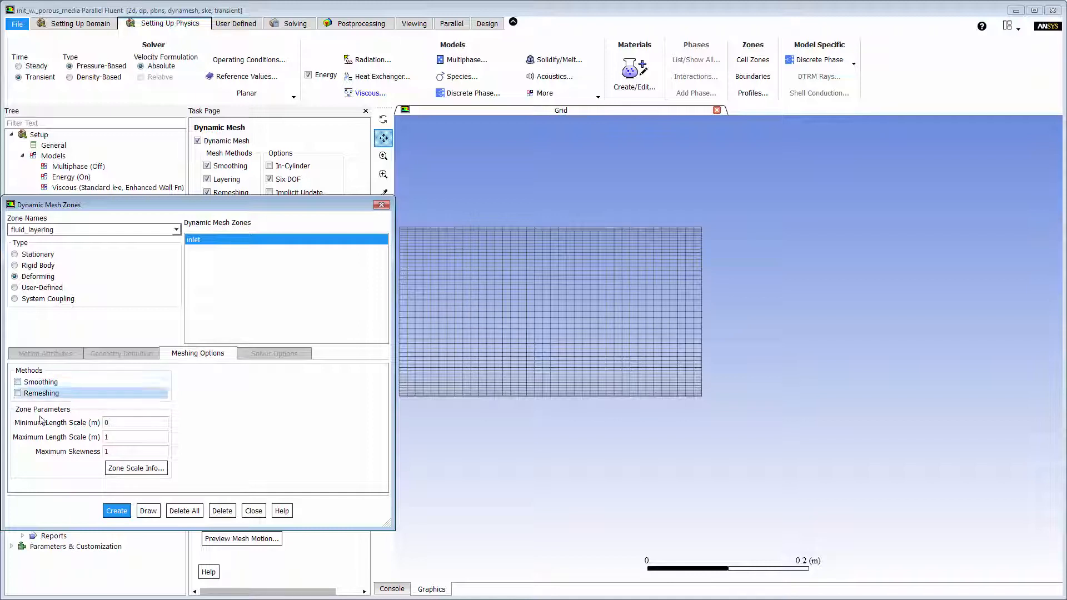
pyautogui.click(115, 511)
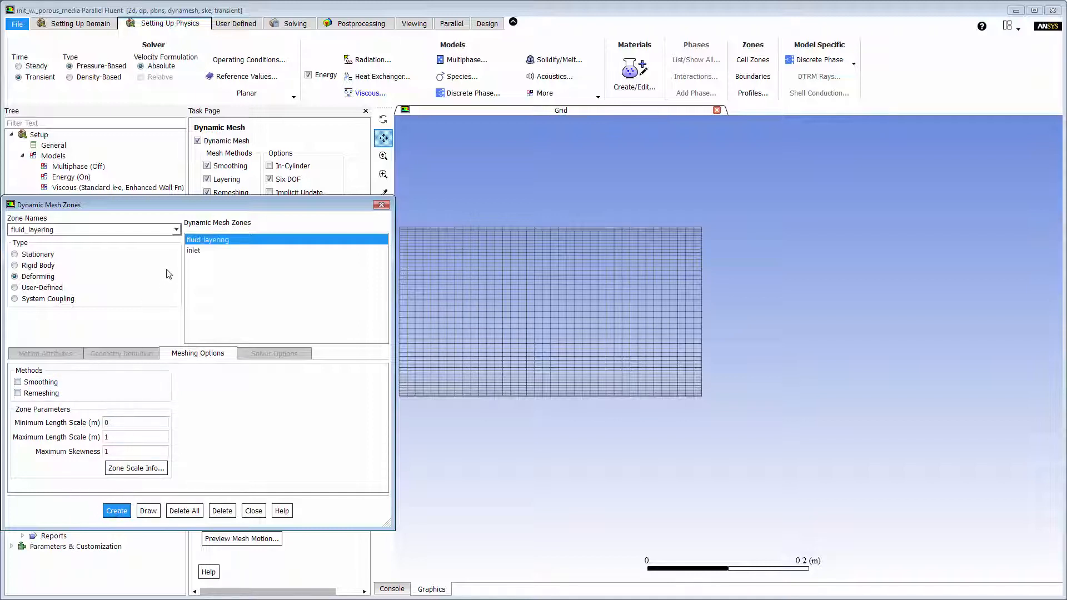
# Choose the valve as the dynamic mesh zone, draw it, and make it a rigid body with Six DOF turned on.
pyautogui.click(177, 231)
pyautogui.scroll(-4, 151, 272)
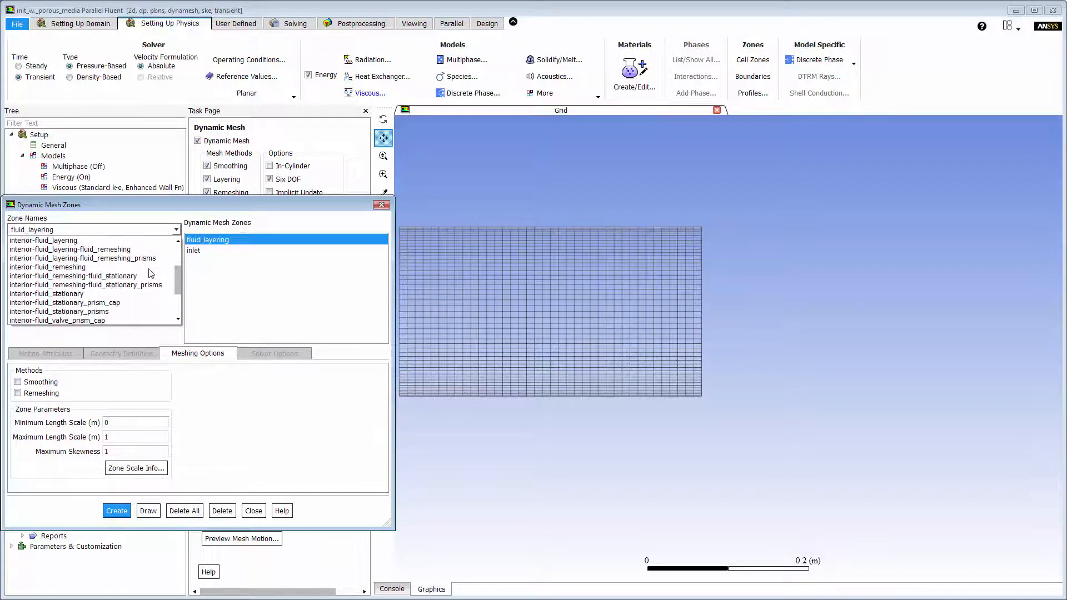
pyautogui.click(153, 293)
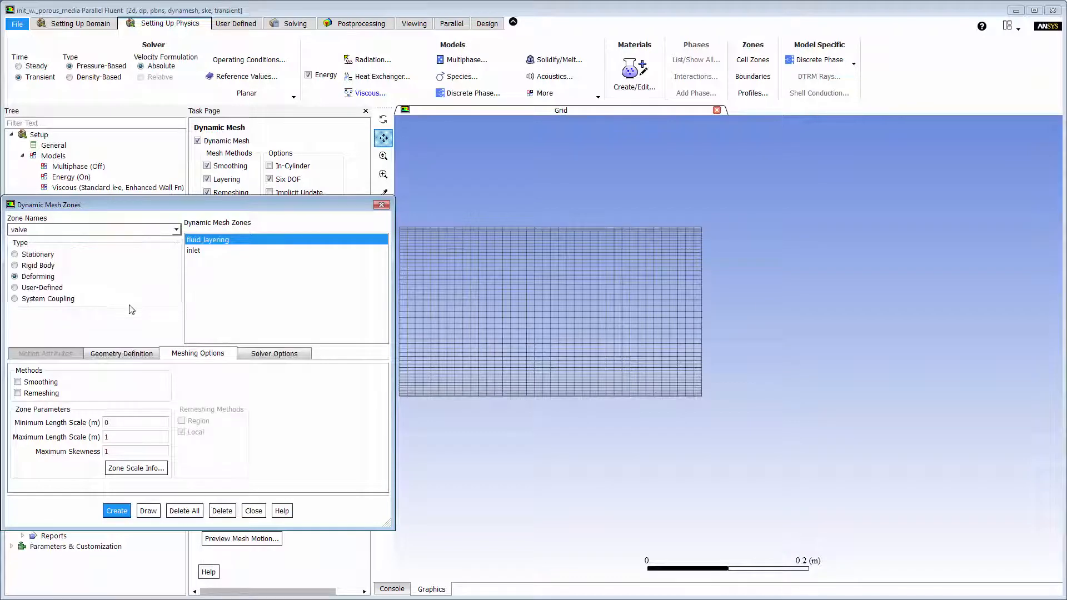
pyautogui.click(148, 511)
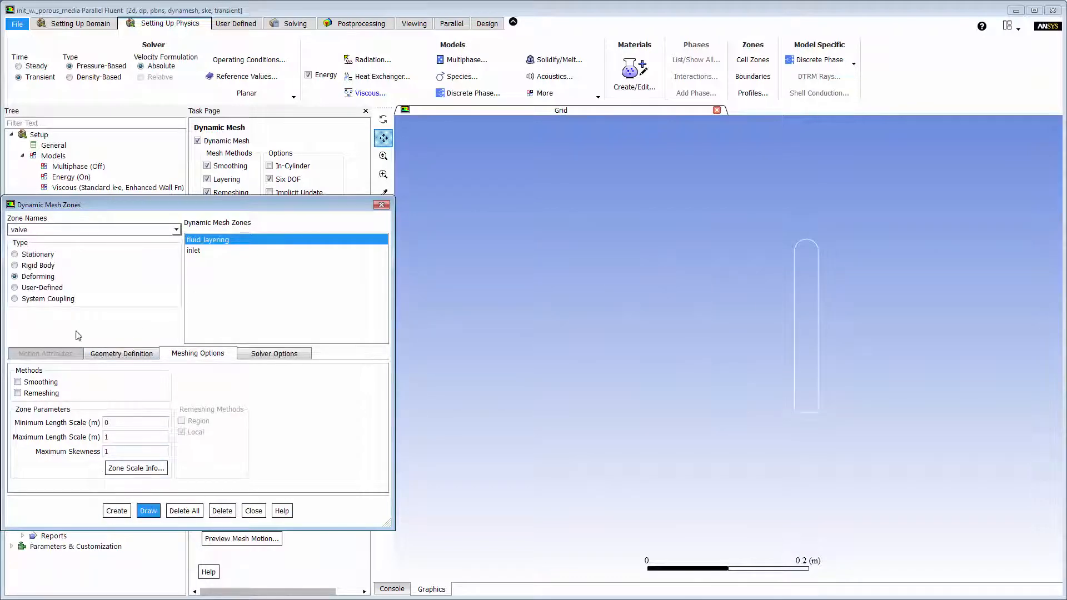
pyautogui.click(51, 266)
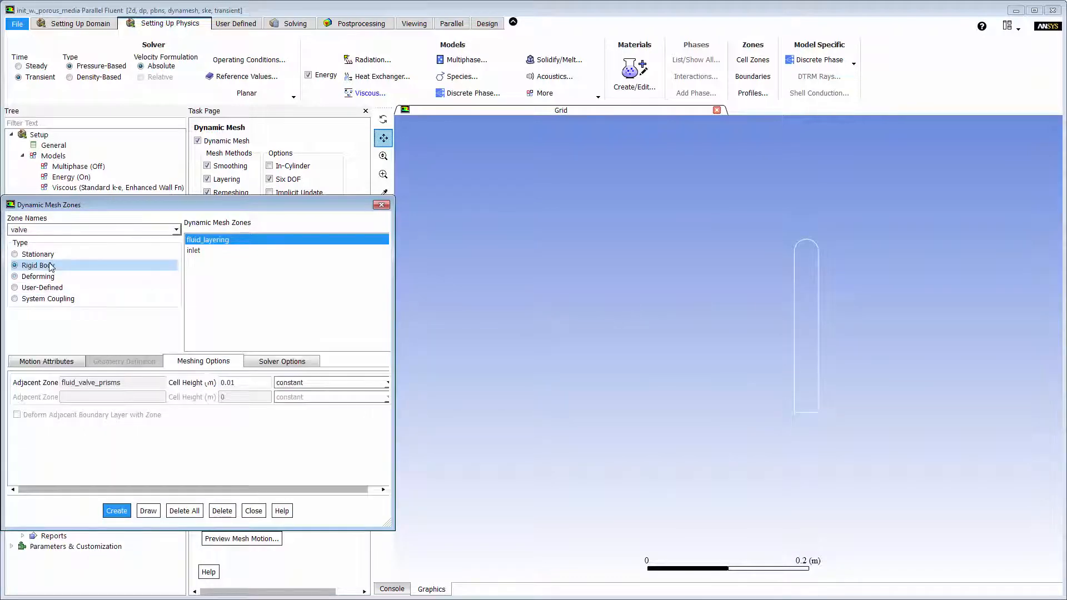
pyautogui.click(49, 355)
pyautogui.click(350, 382)
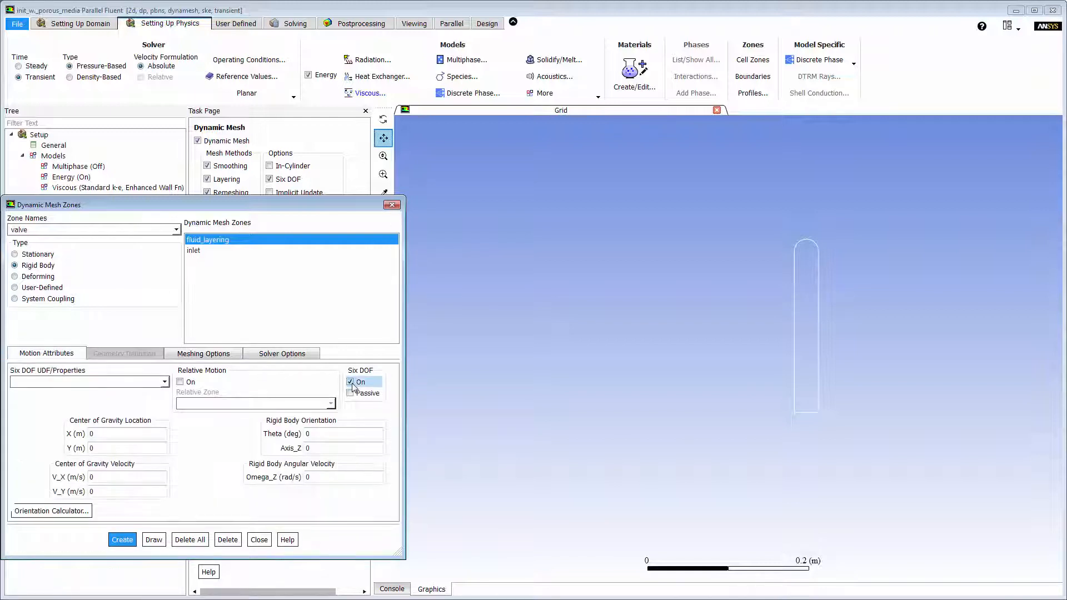
# Open the compiled UDF settings and start adding a source file for the valve's motion properties.
pyautogui.click(236, 24)
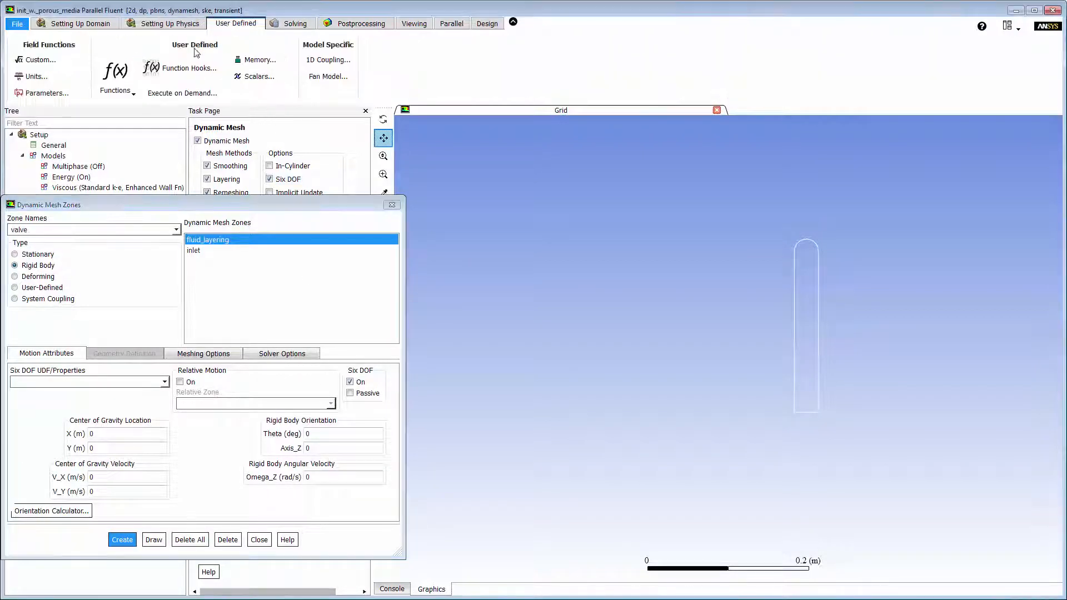
pyautogui.click(126, 90)
pyautogui.click(126, 116)
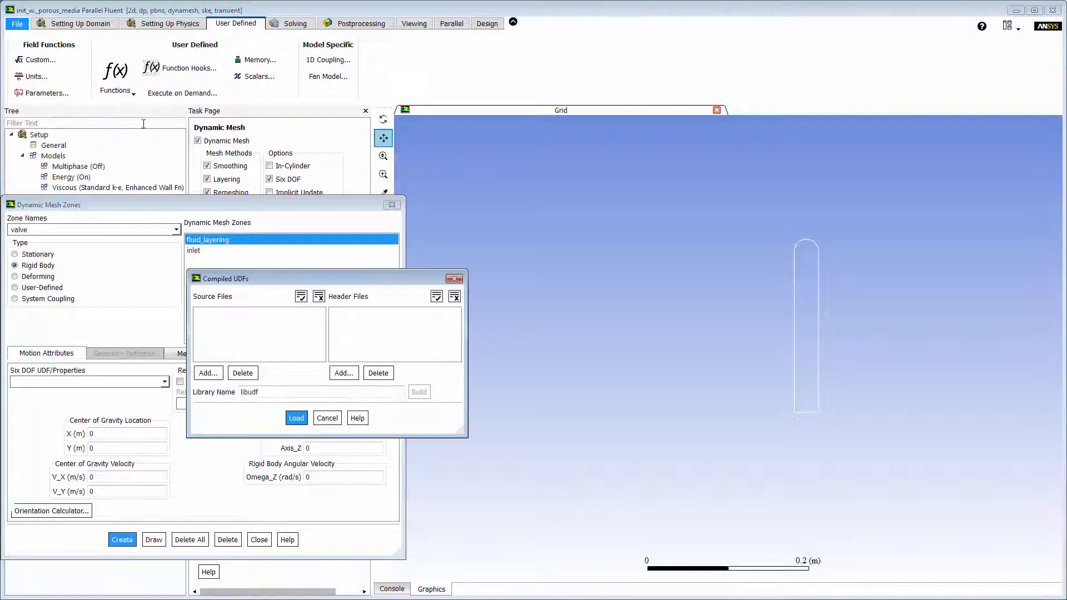
pyautogui.click(208, 373)
pyautogui.click(407, 255)
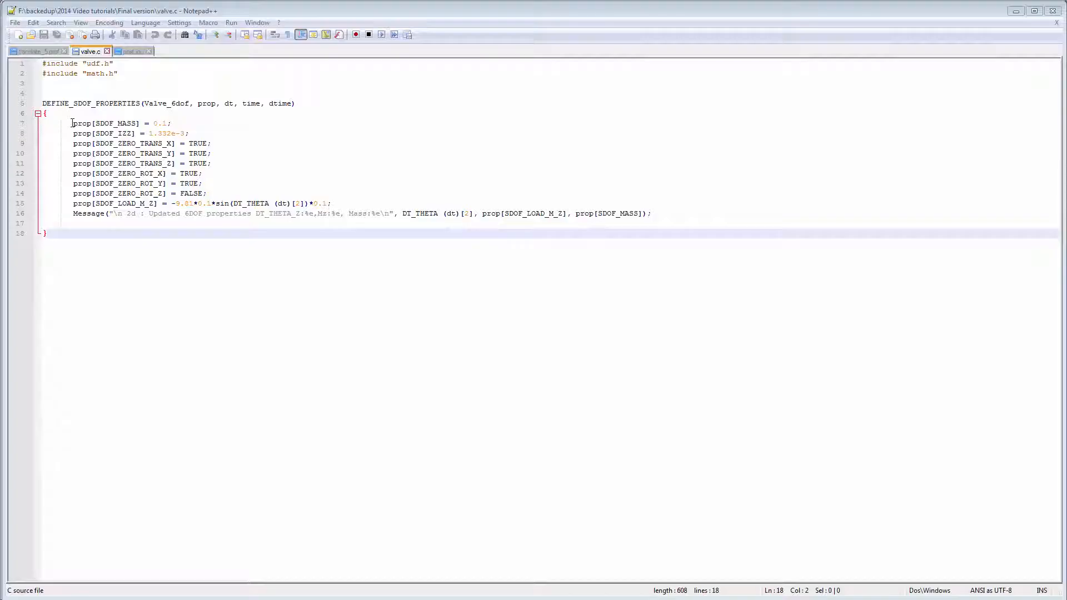
# Switch to Notepad++ and examine the mass, inertia, motion constraint and moment load definitions in valve.c.
pyautogui.moveTo(72, 123); pyautogui.dragTo(174, 121)
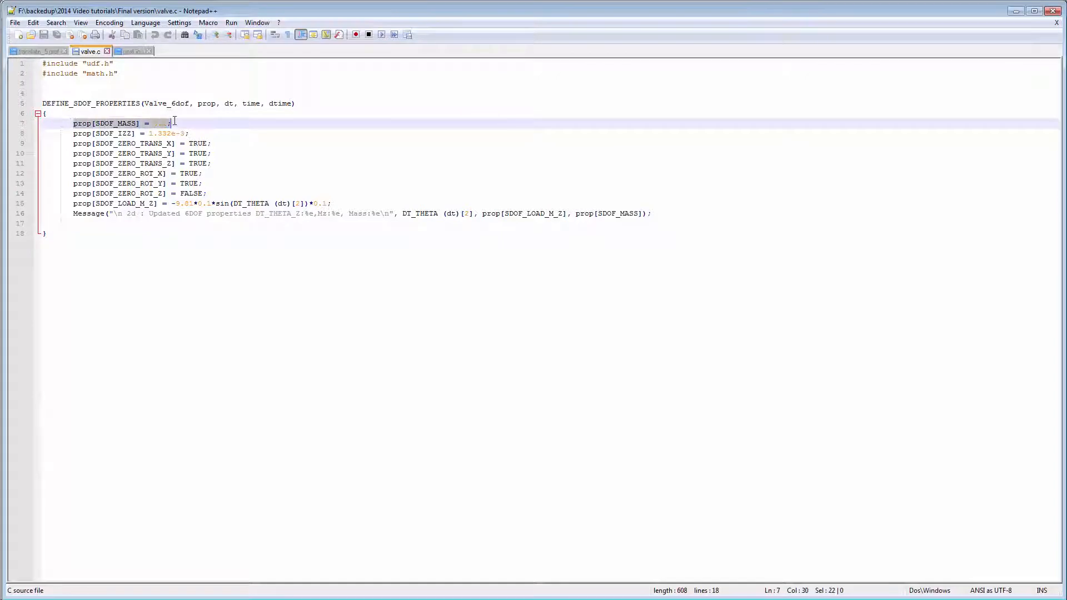
pyautogui.moveTo(71, 134); pyautogui.dragTo(168, 137)
pyautogui.moveTo(64, 143); pyautogui.dragTo(211, 191)
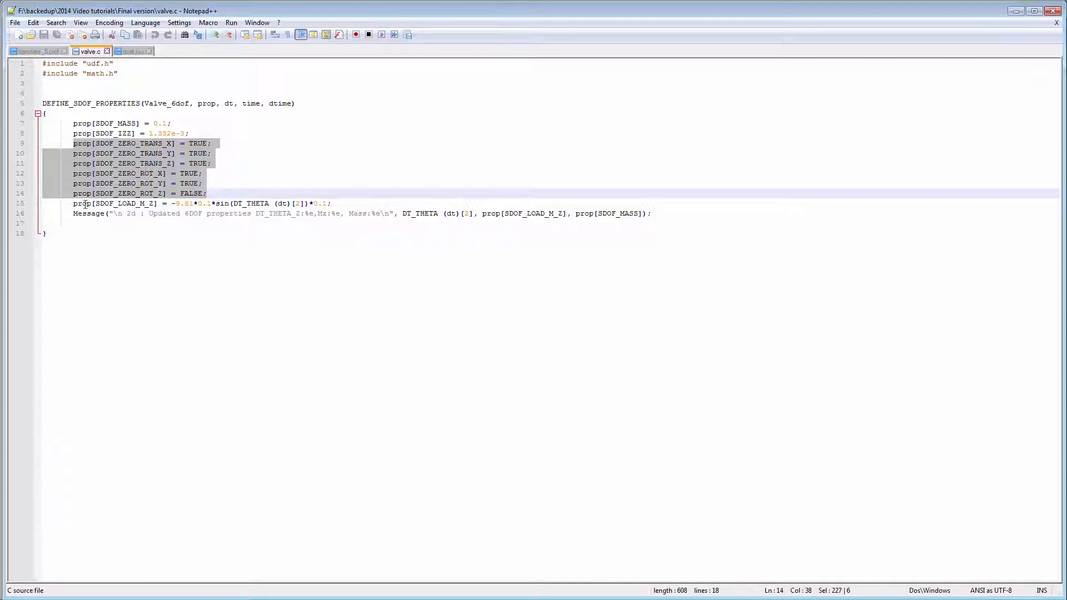
pyautogui.moveTo(71, 204); pyautogui.dragTo(333, 204)
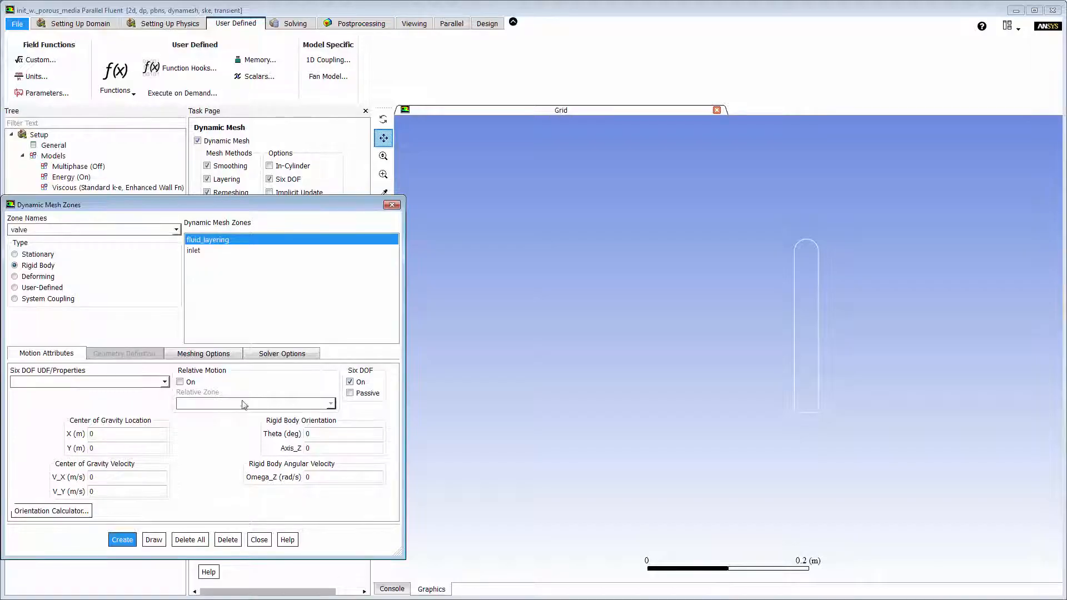
# Back in Fluent, assign Valve_6dof::libudf2 to the valve, set its adjacent cell height to 0 m, and create the zone.
pyautogui.click(164, 382)
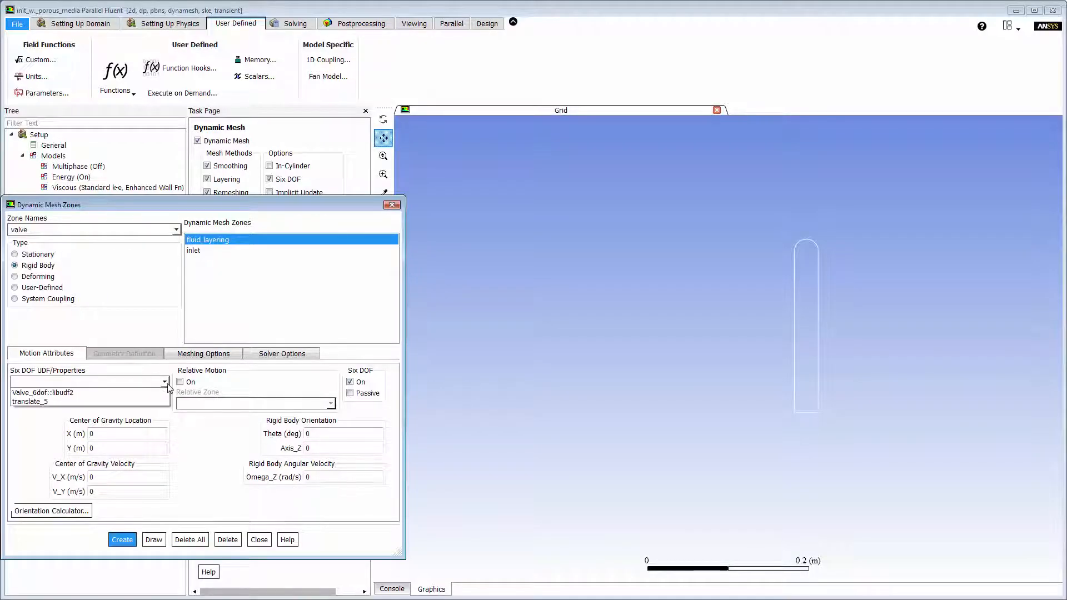
pyautogui.click(151, 393)
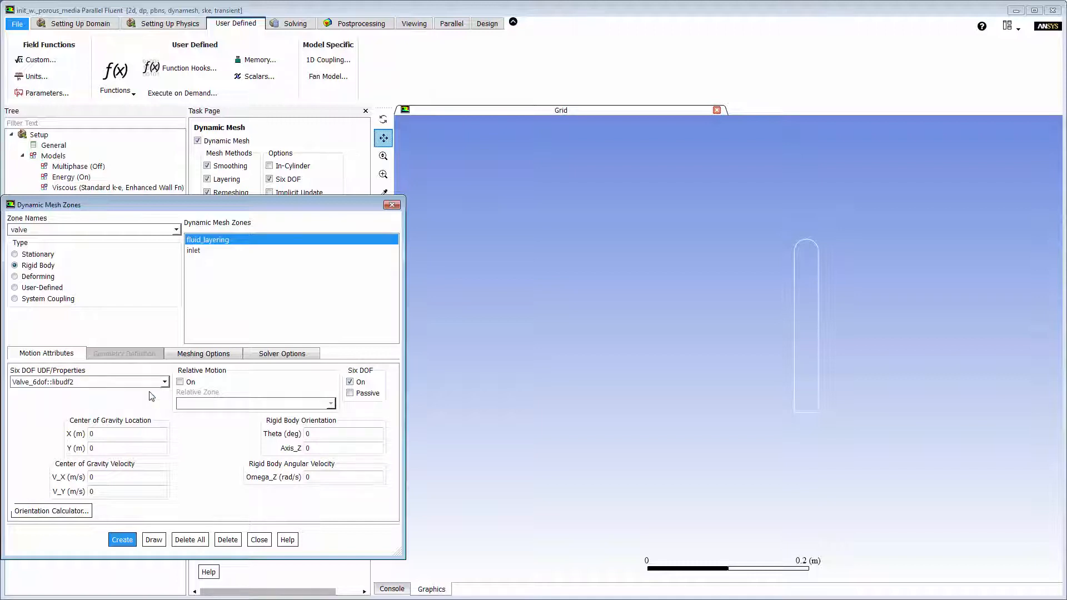
pyautogui.click(203, 354)
pyautogui.moveTo(238, 375); pyautogui.dragTo(211, 376)
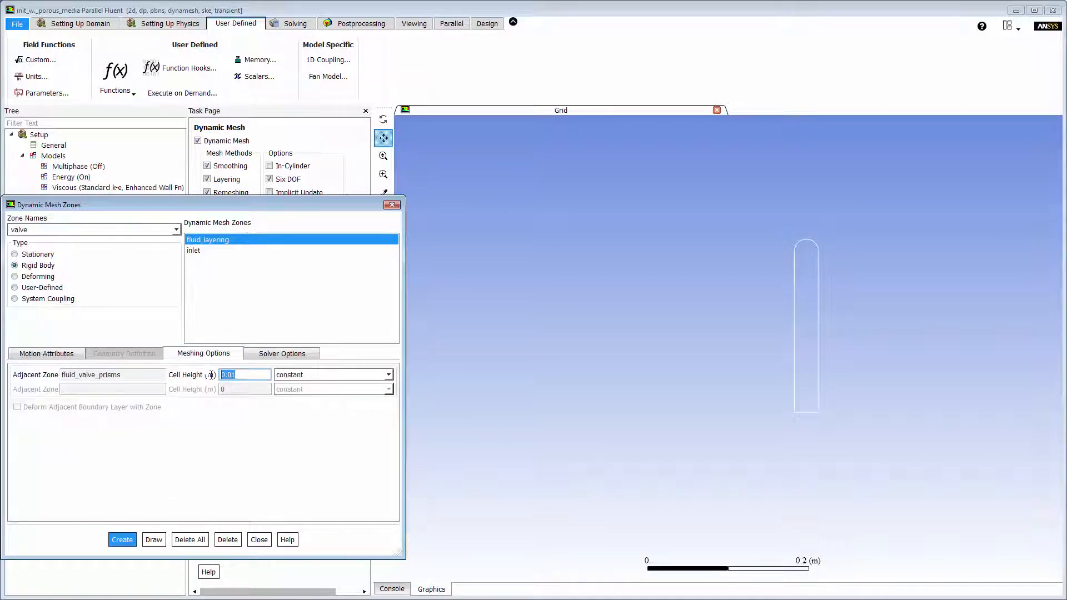
pyautogui.write('0')
pyautogui.click(132, 535)
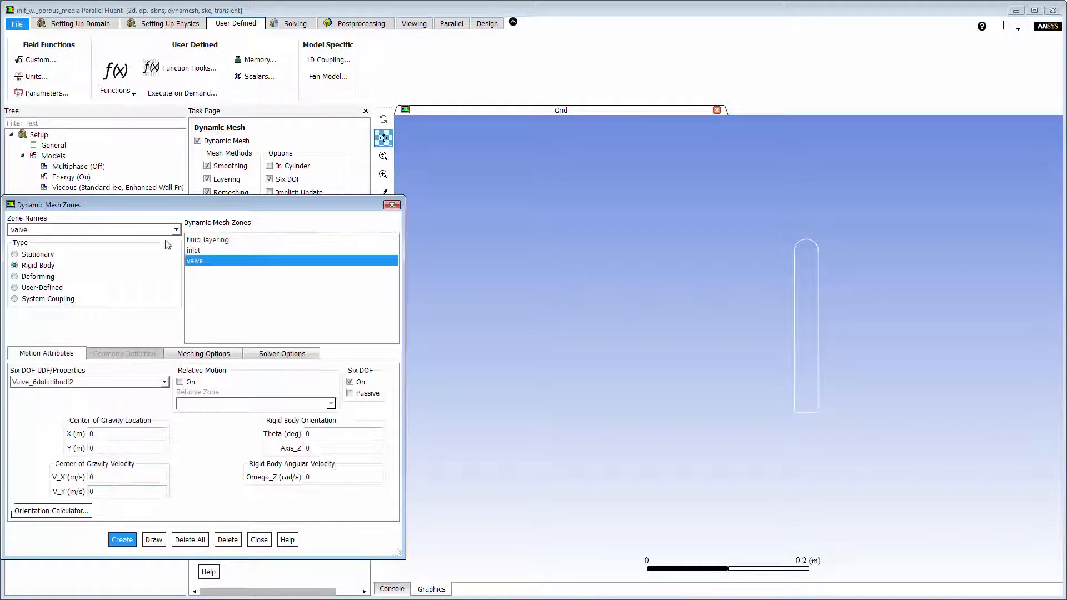
# Draw fluid_valve_prisms and create it as a rigid-body zone using Valve_6dof::libudf2 with Six DOF set to Passive.
pyautogui.click(176, 230)
pyautogui.scroll(3, 164, 238)
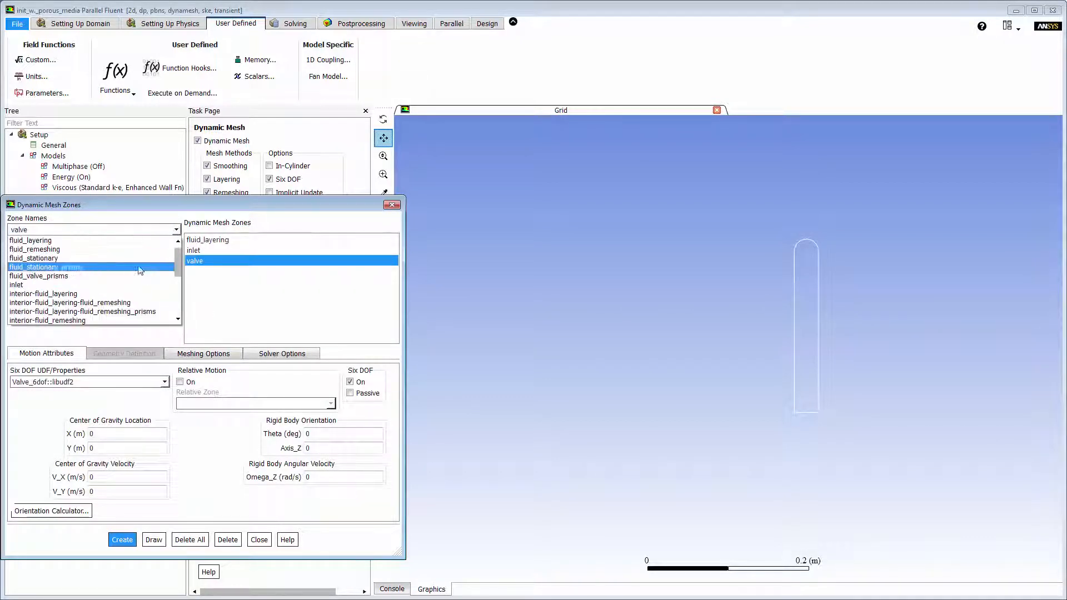
pyautogui.click(129, 276)
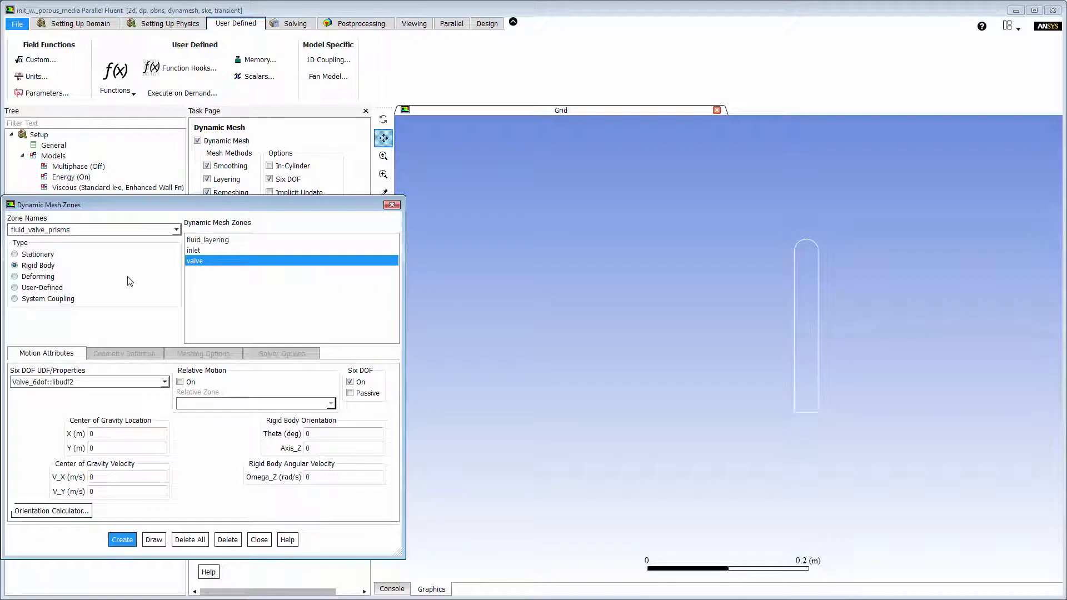
pyautogui.click(159, 540)
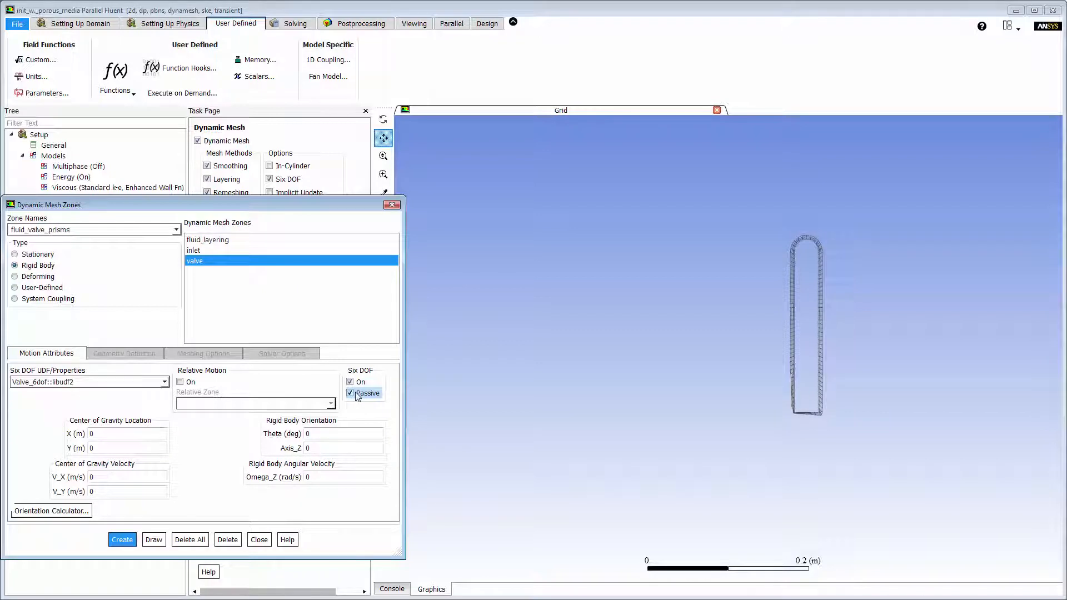
pyautogui.click(123, 539)
# Choose fluid_remeshing as the dynamic mesh zone, draw it, and set its type to Deforming.
pyautogui.click(175, 229)
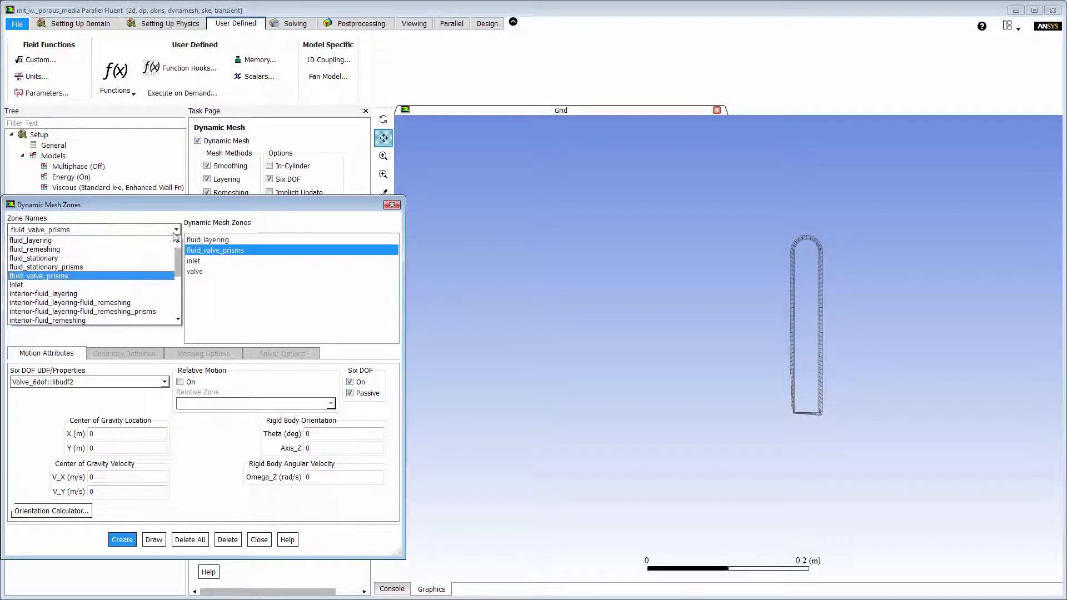
pyautogui.click(155, 249)
pyautogui.click(153, 540)
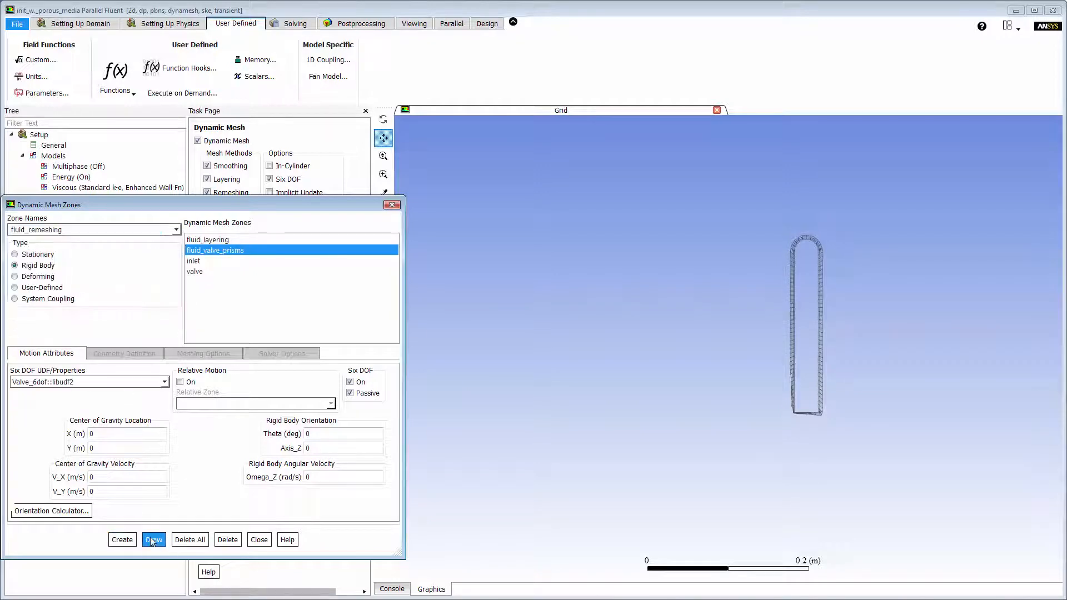
pyautogui.click(38, 276)
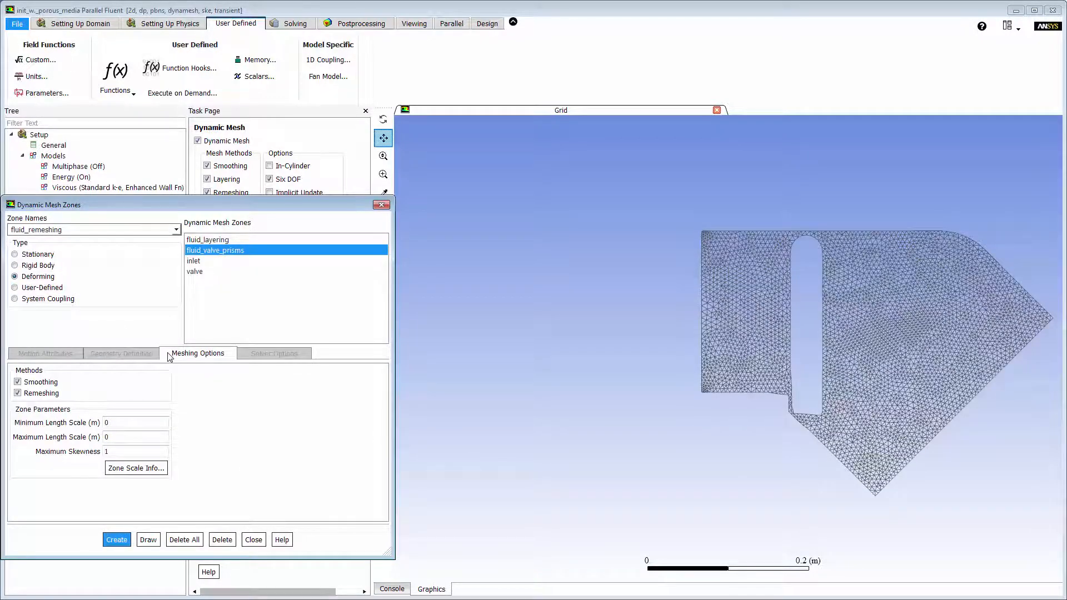
# Consult the zone scale info, then create fluid_remeshing with length scales of 0.002 m minimum and 0.007 m maximum and a maximum skewness of 0.7.
pyautogui.click(120, 469)
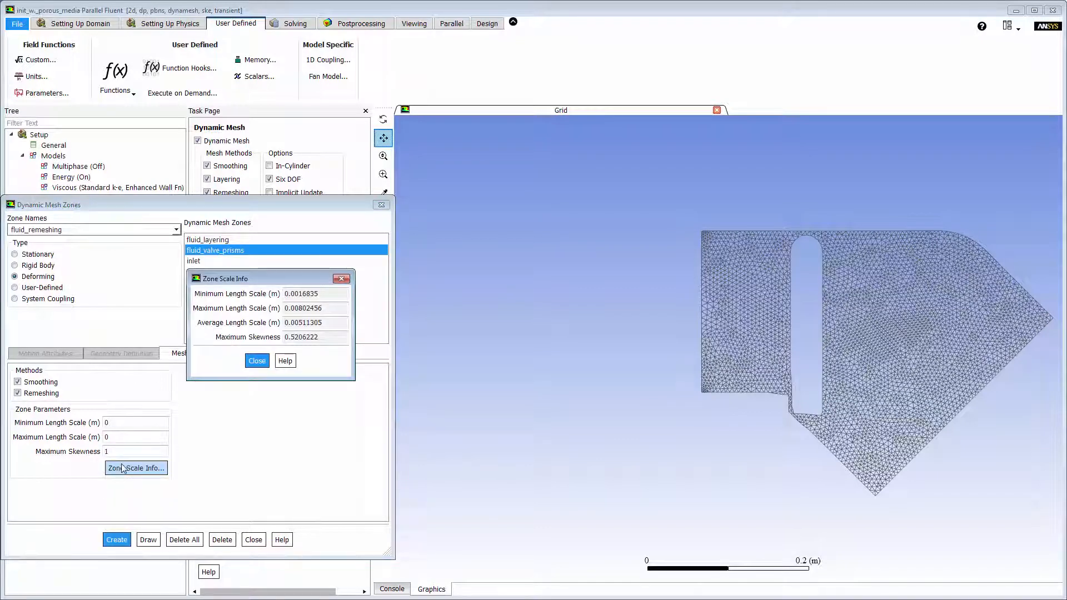
pyautogui.click(128, 423)
pyautogui.doubleClick(127, 422)
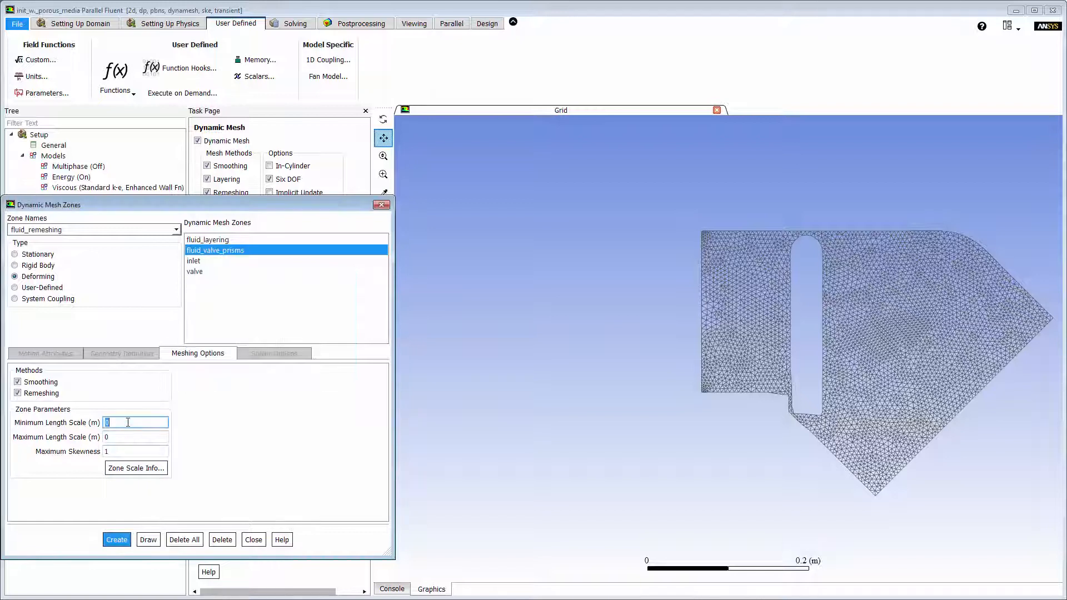
pyautogui.write('0.002')
pyautogui.press('Tab')
pyautogui.write('0.007')
pyautogui.press('Tab')
pyautogui.write('0.')
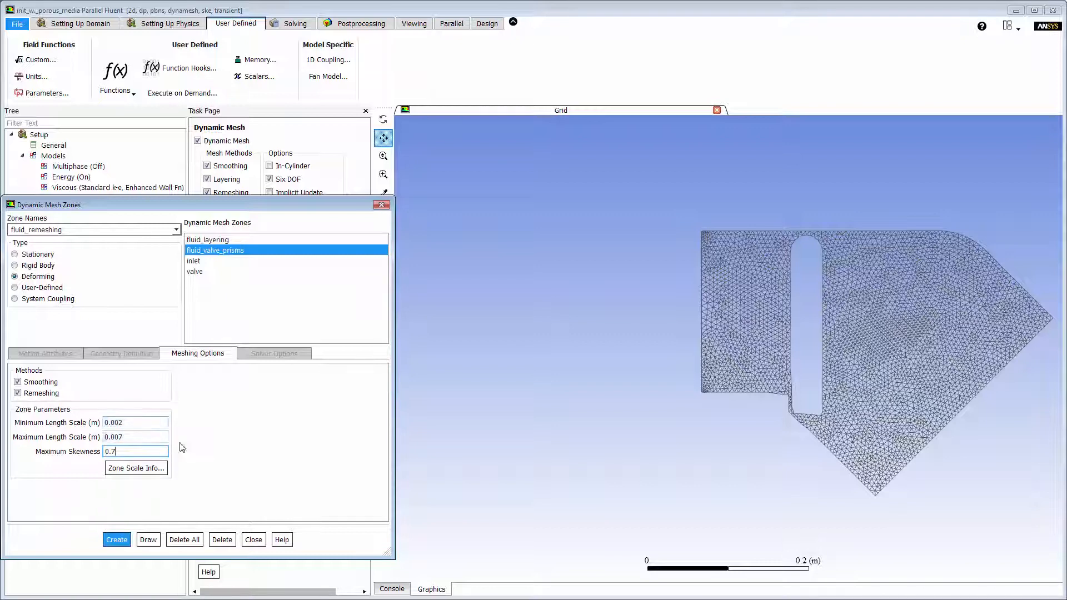
pyautogui.click(117, 540)
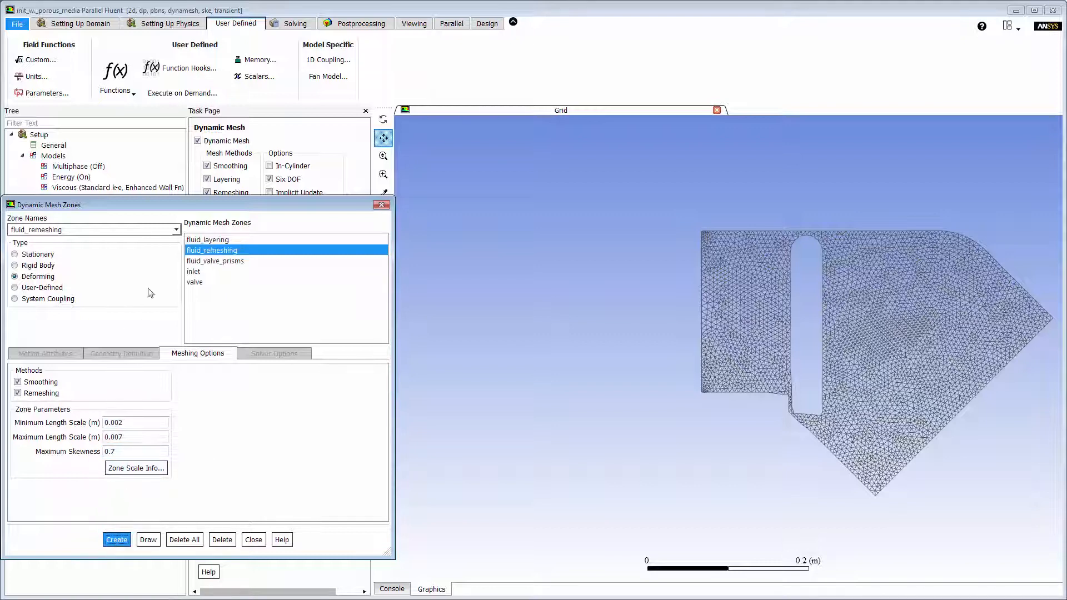
# Draw fluid_stationary_prisms and create it as a stationary dynamic mesh zone.
pyautogui.click(177, 230)
pyautogui.scroll(1, 167, 250)
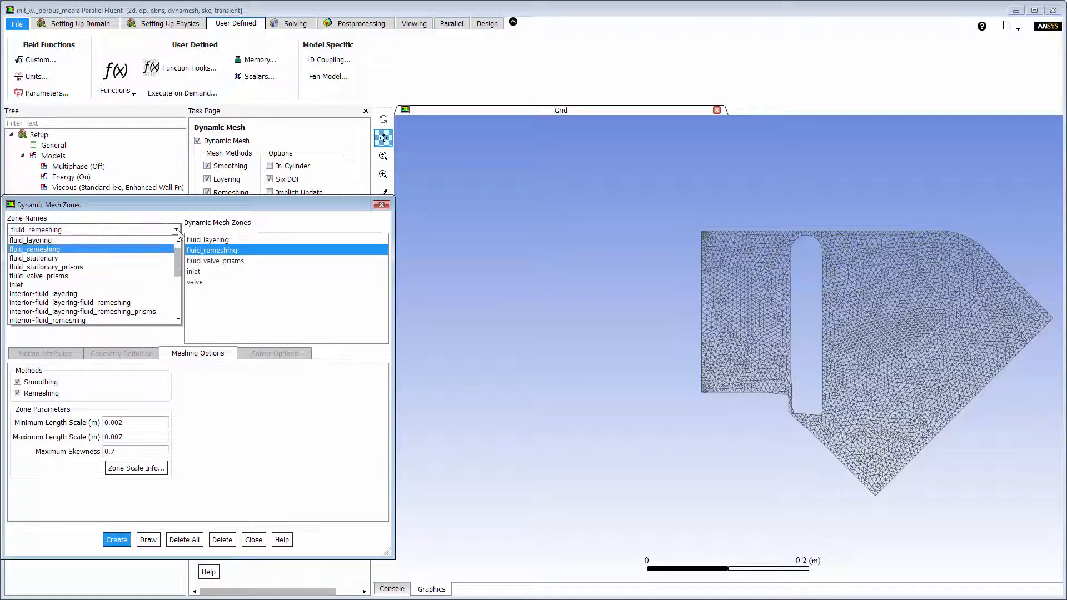
pyautogui.click(139, 261)
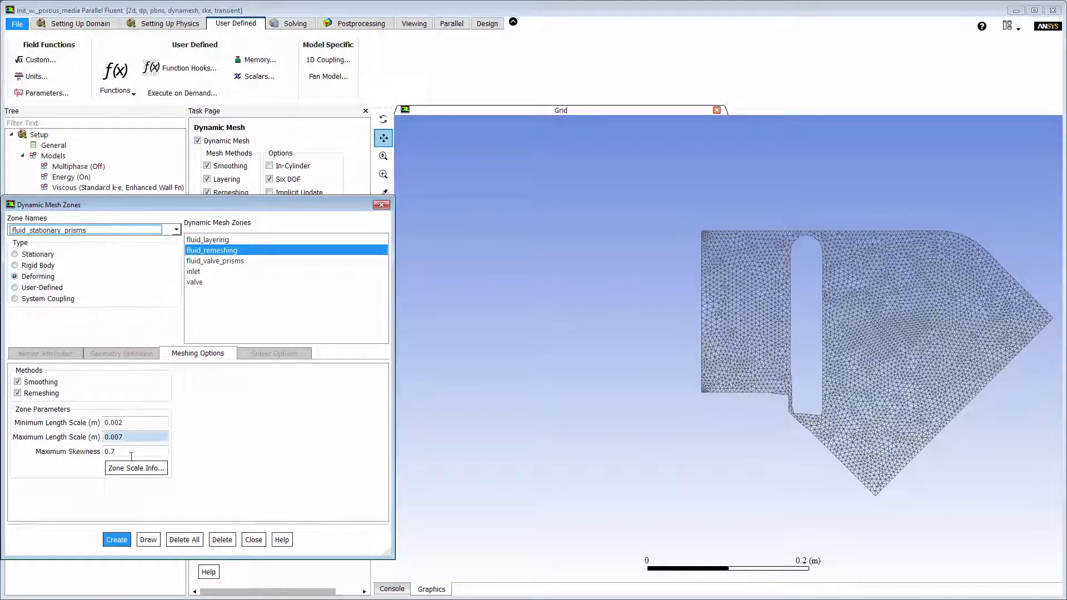
pyautogui.click(148, 540)
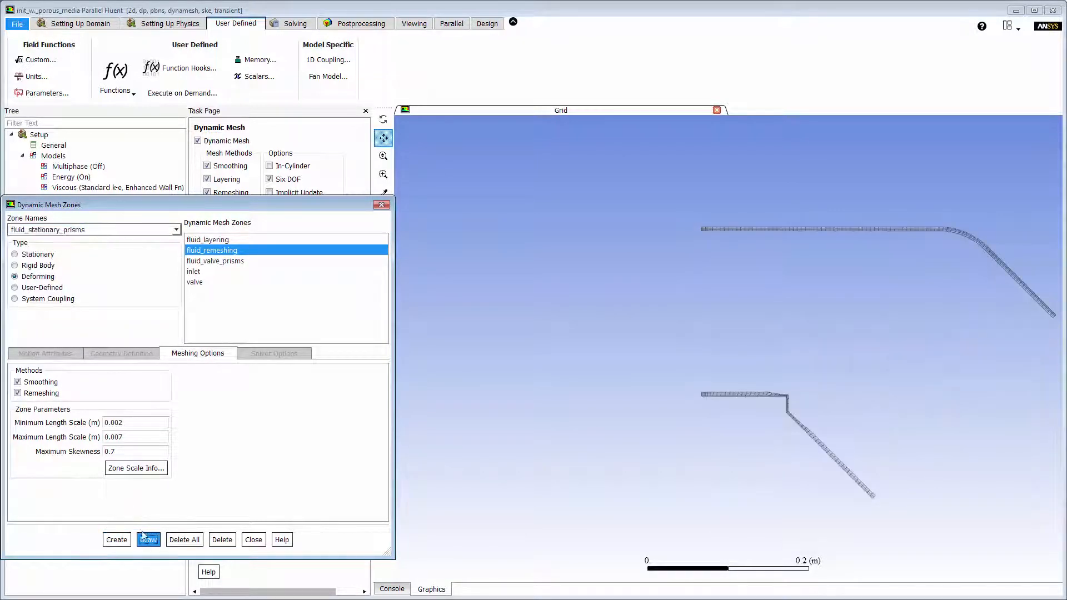
pyautogui.click(37, 254)
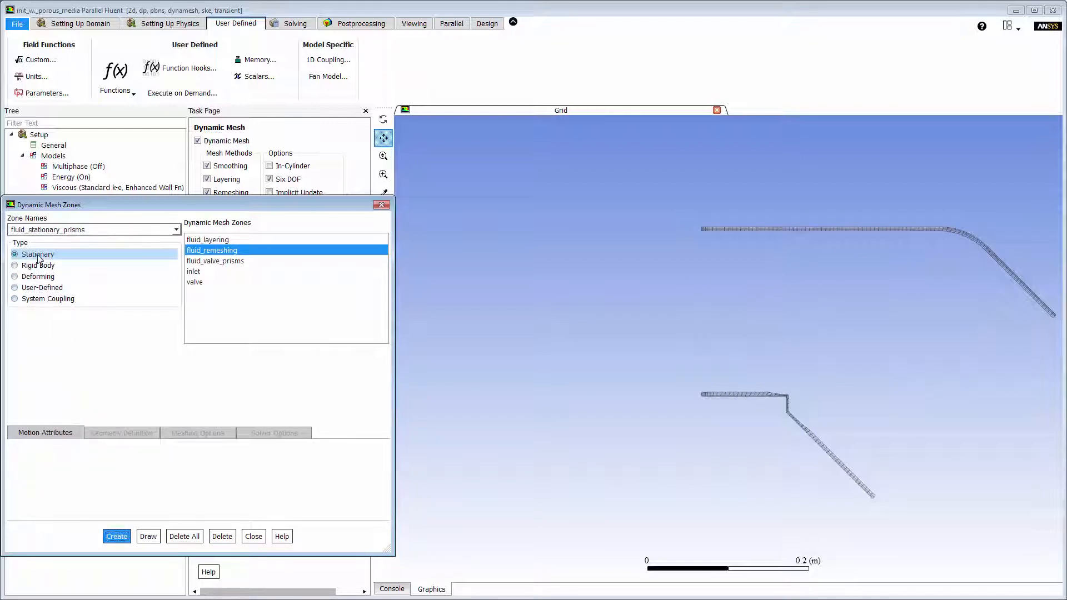
pyautogui.click(114, 540)
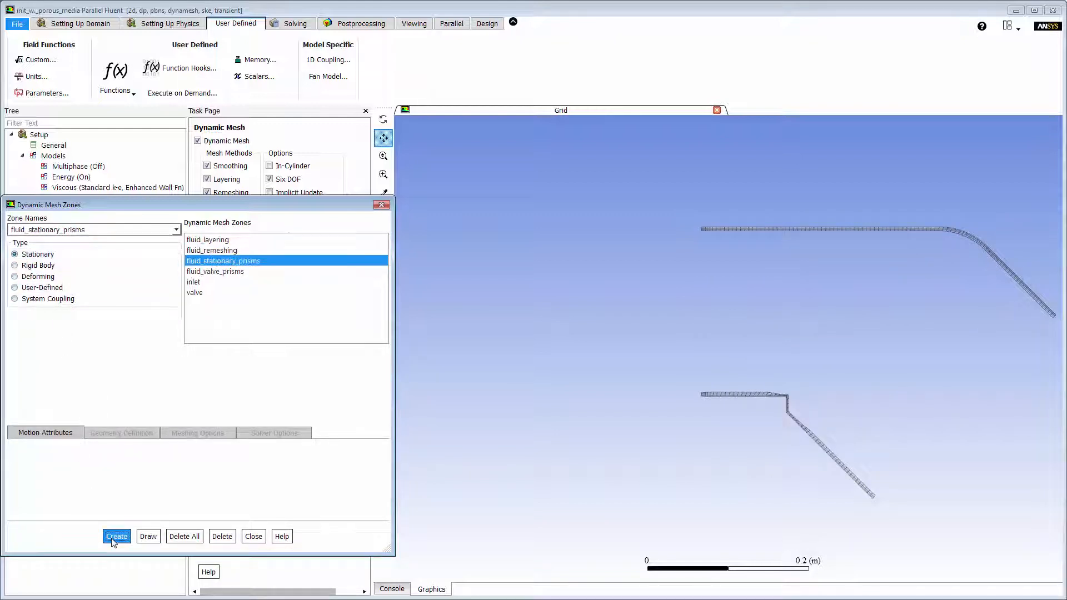